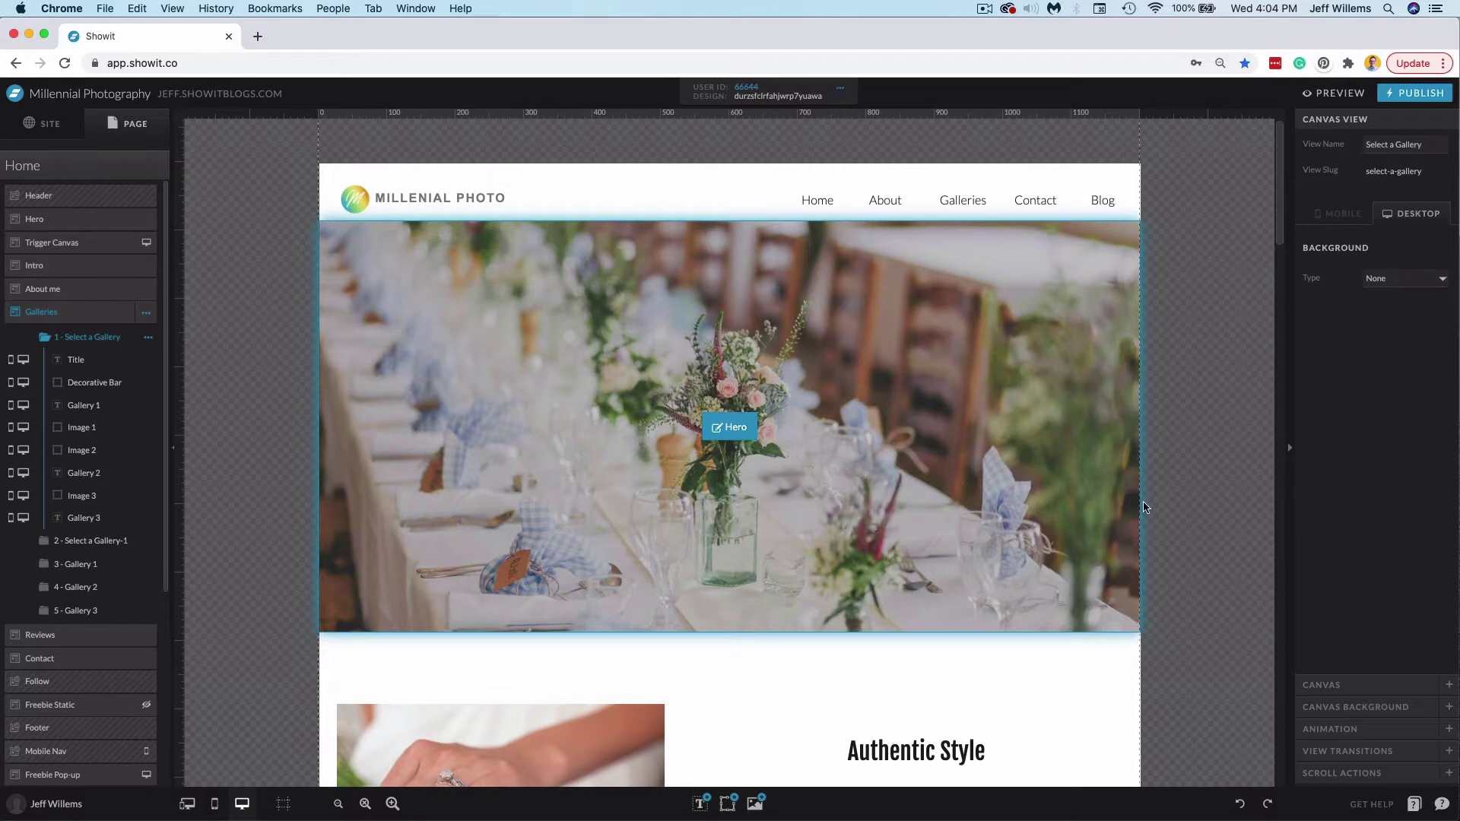
Step: Select the Freebie Pop-up canvas and expand its Canvas and Scroll Actions settings, which are still empty
{"action": "scroll", "coordinate": [1188, 517], "scroll_direction": "down", "scroll_amount": 10}
{"action": "scroll", "coordinate": [1191, 525], "scroll_direction": "down", "scroll_amount": 15}
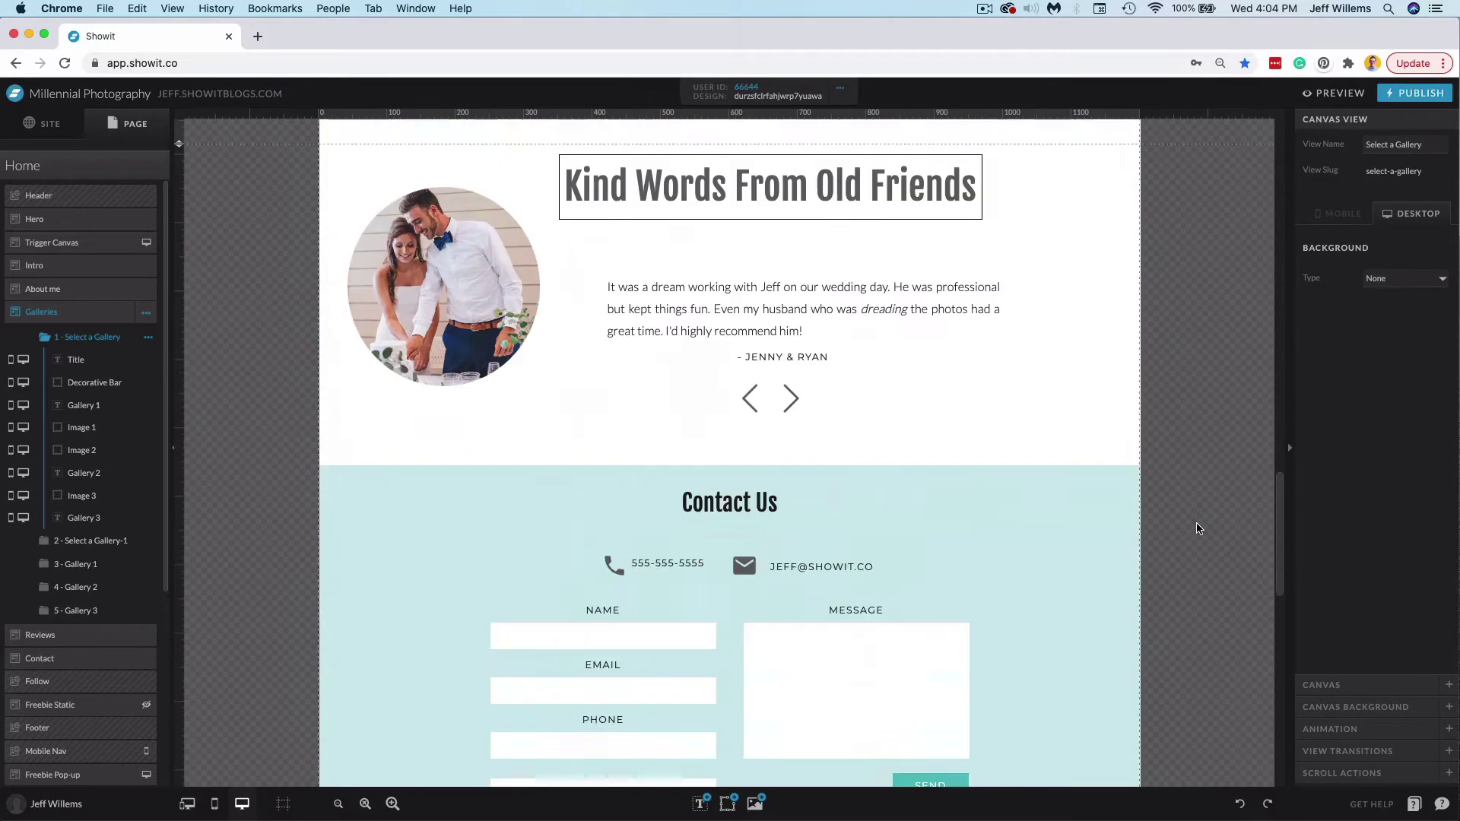
{"action": "left_click", "coordinate": [1045, 523]}
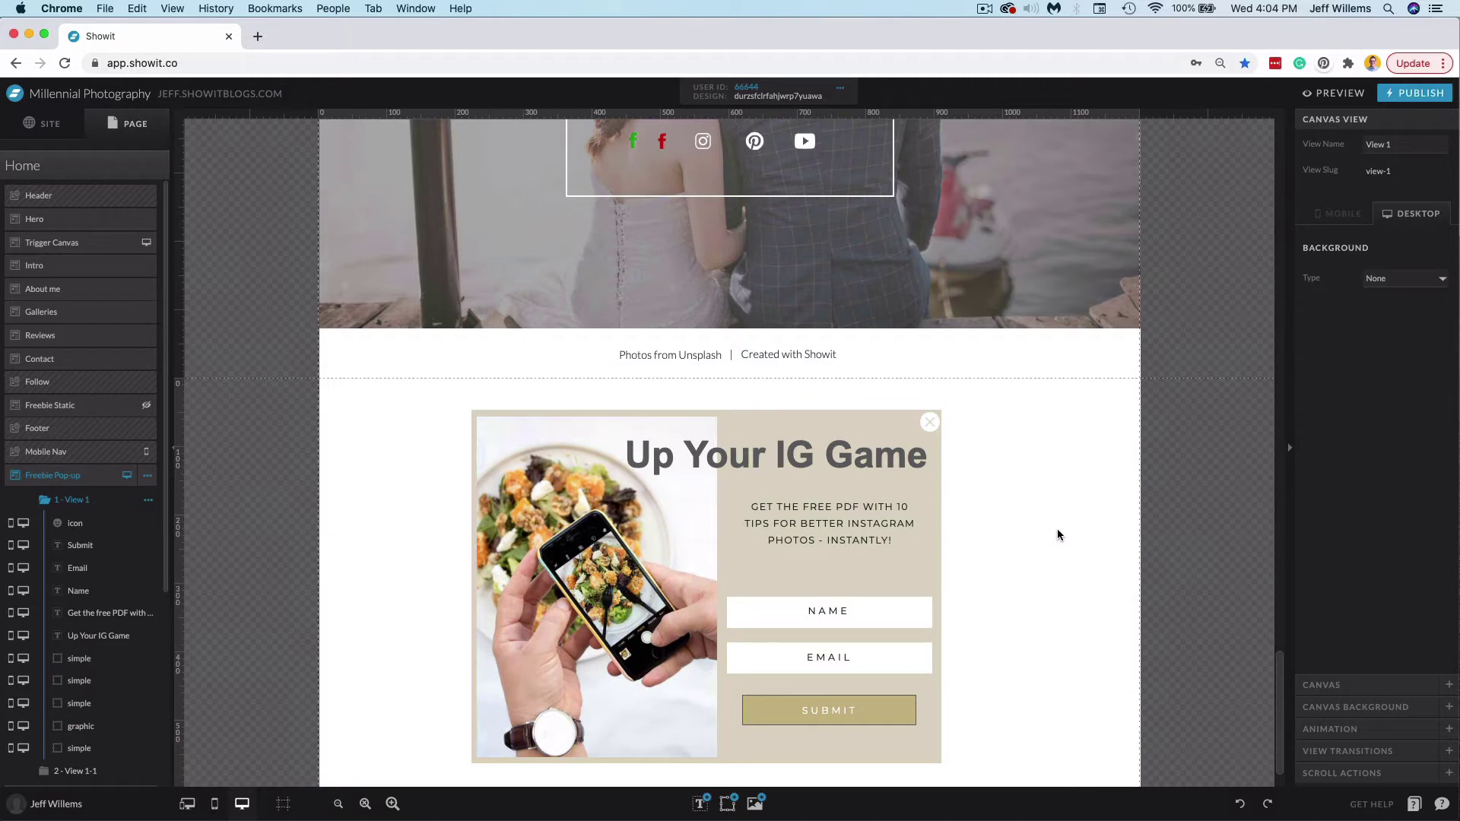
{"action": "left_click", "coordinate": [1323, 685]}
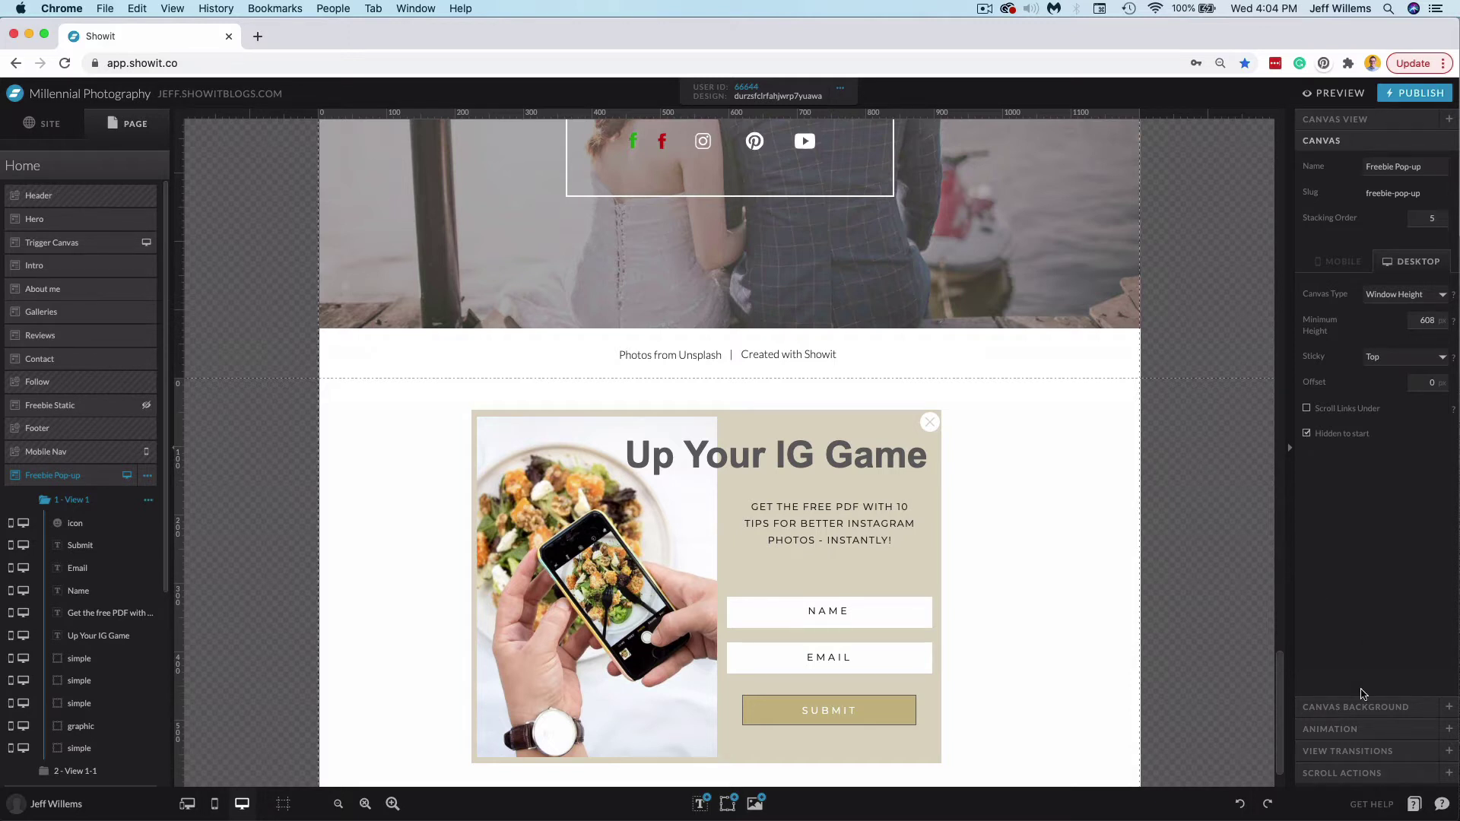
{"action": "left_click", "coordinate": [1350, 783]}
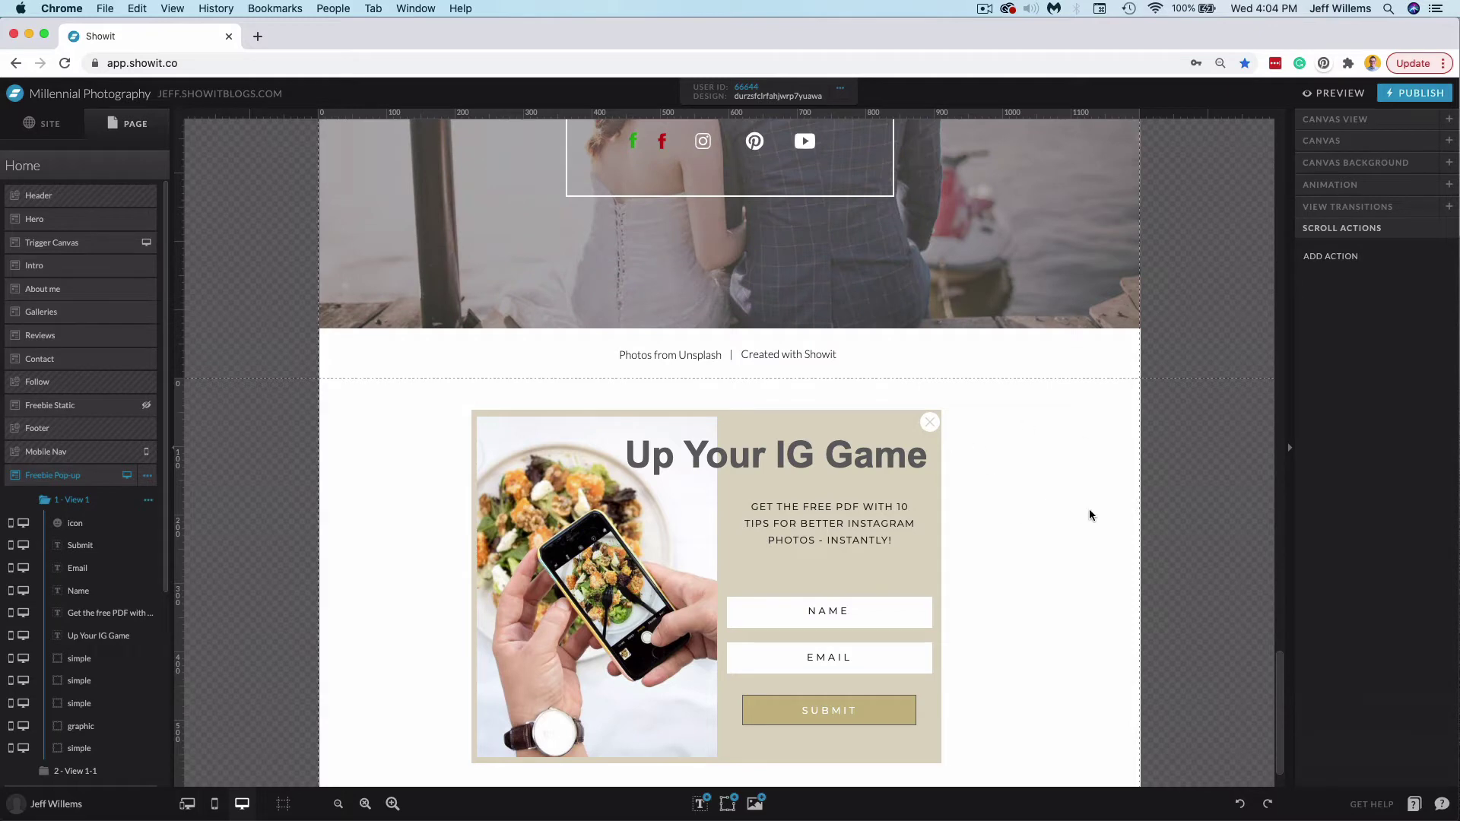
Step: Select the Trigger Canvas and show its Off Screen, Show Canvas Freebie Pop-up scroll action
{"action": "left_click", "coordinate": [74, 251]}
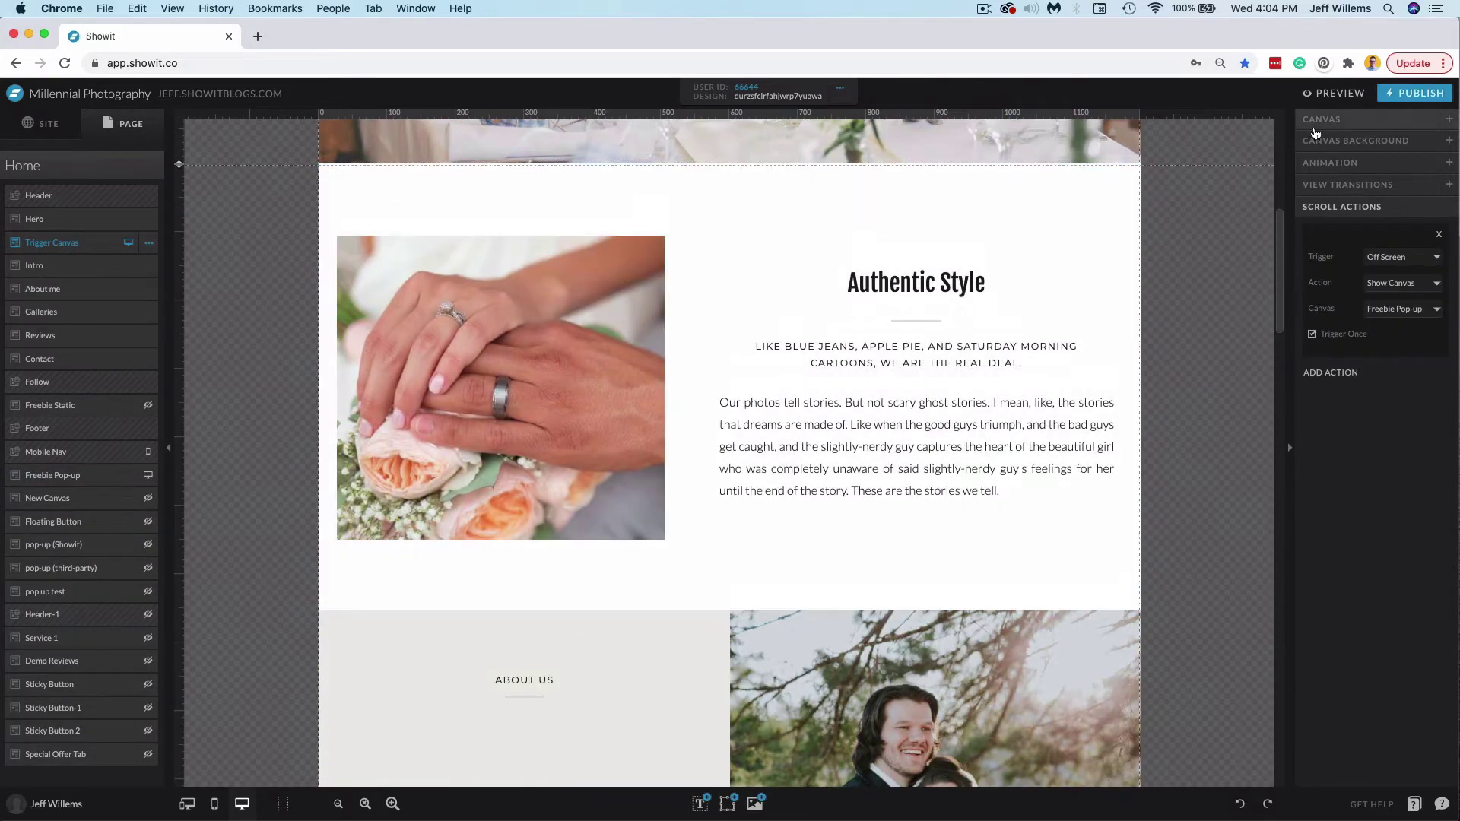
{"action": "left_click", "coordinate": [1077, 199]}
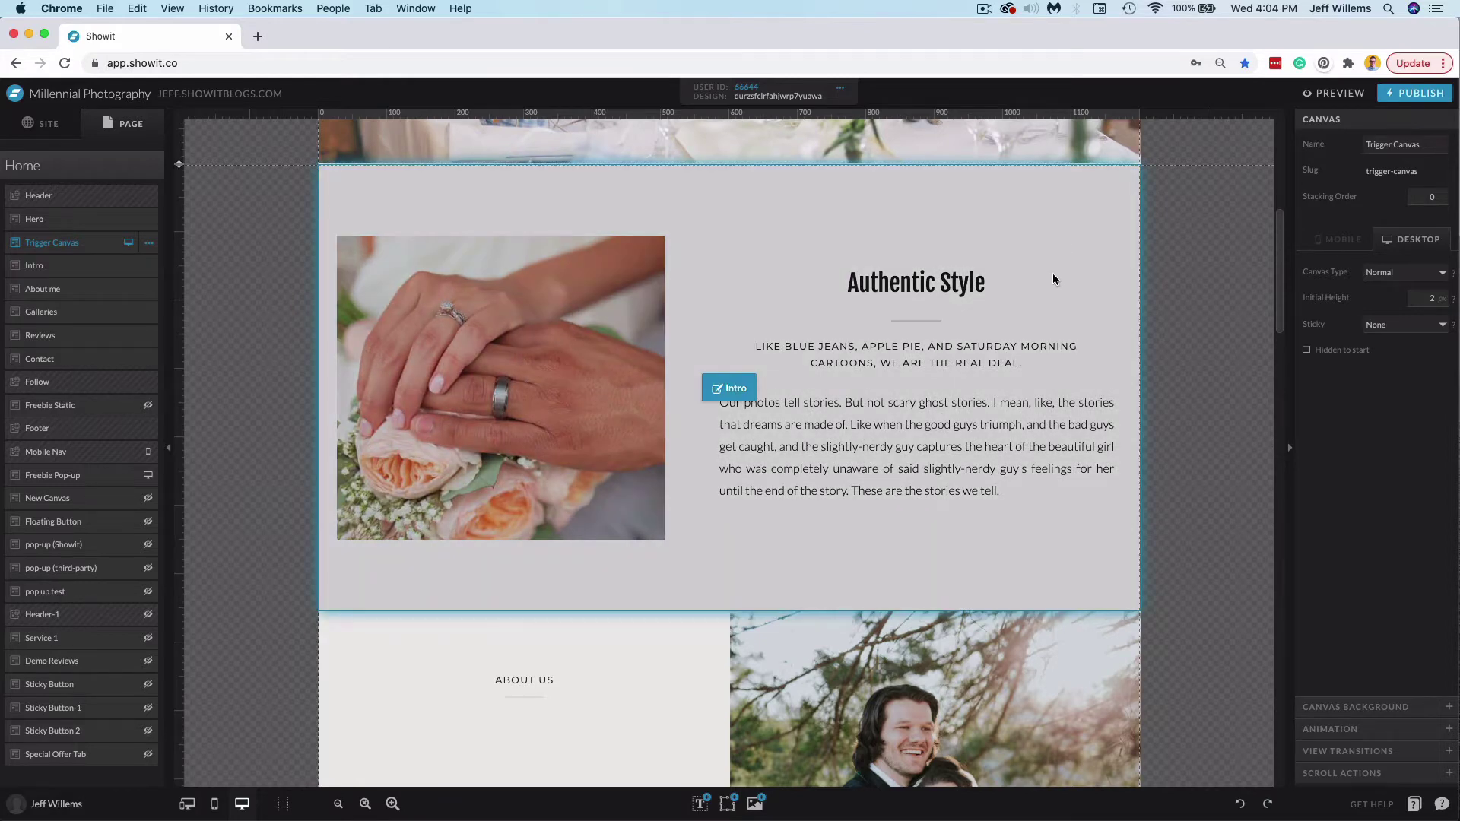
{"action": "scroll", "coordinate": [1052, 272], "scroll_direction": "up", "scroll_amount": 5}
{"action": "left_click", "coordinate": [1048, 283]}
{"action": "scroll", "coordinate": [1046, 282], "scroll_direction": "up", "scroll_amount": 3}
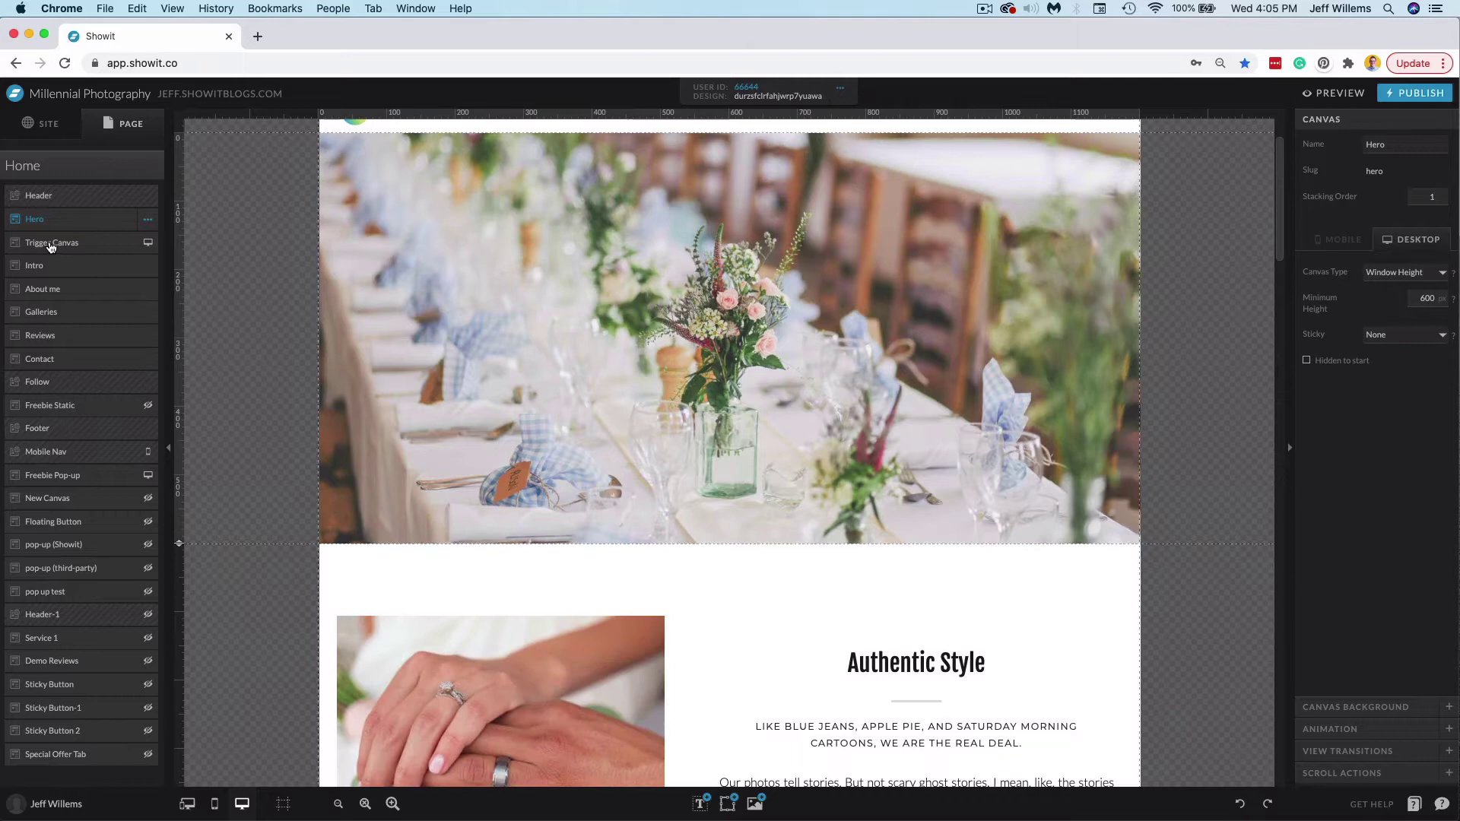
{"action": "left_click", "coordinate": [51, 243]}
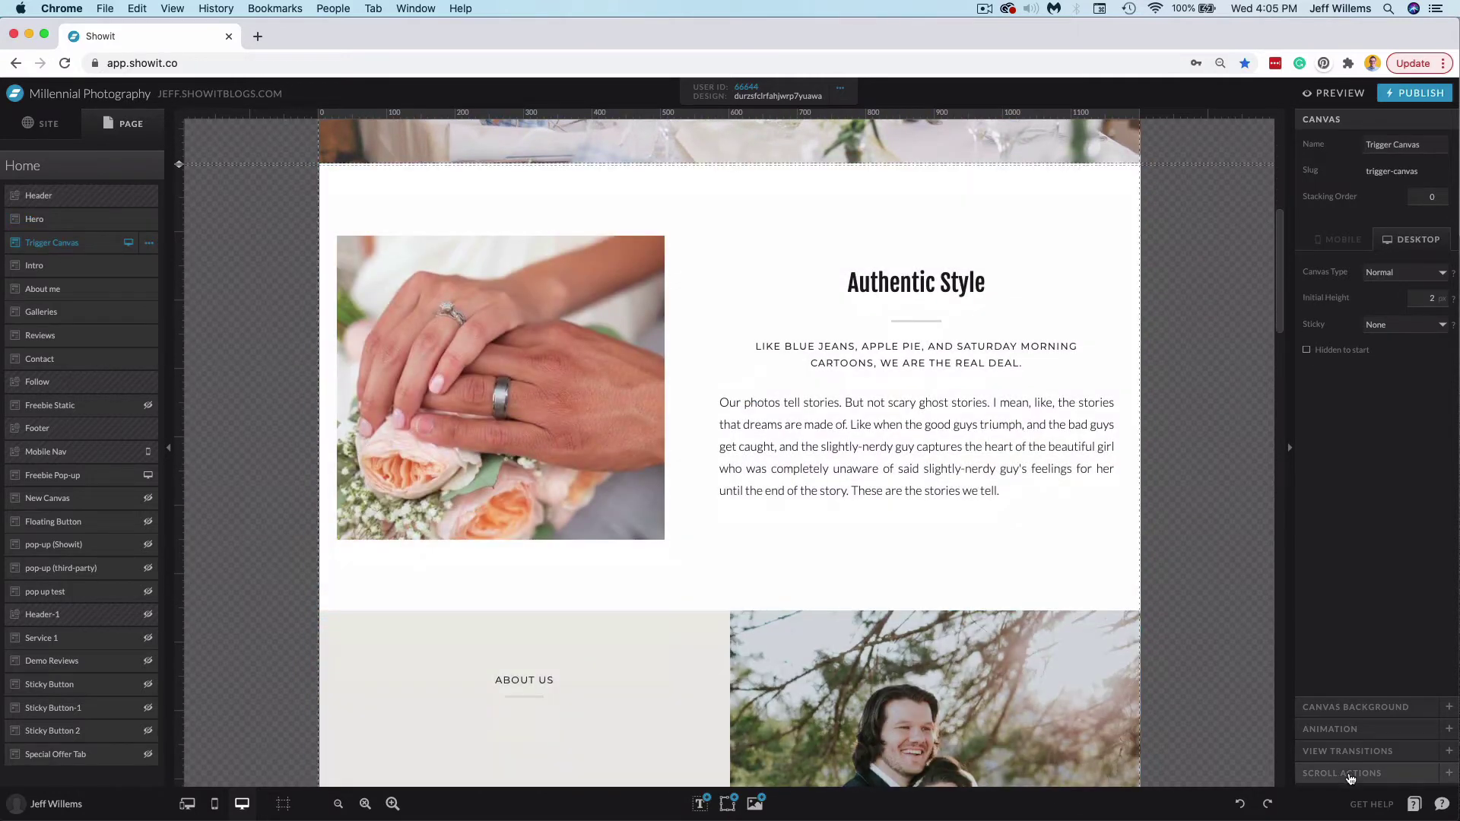
{"action": "left_click", "coordinate": [1349, 774]}
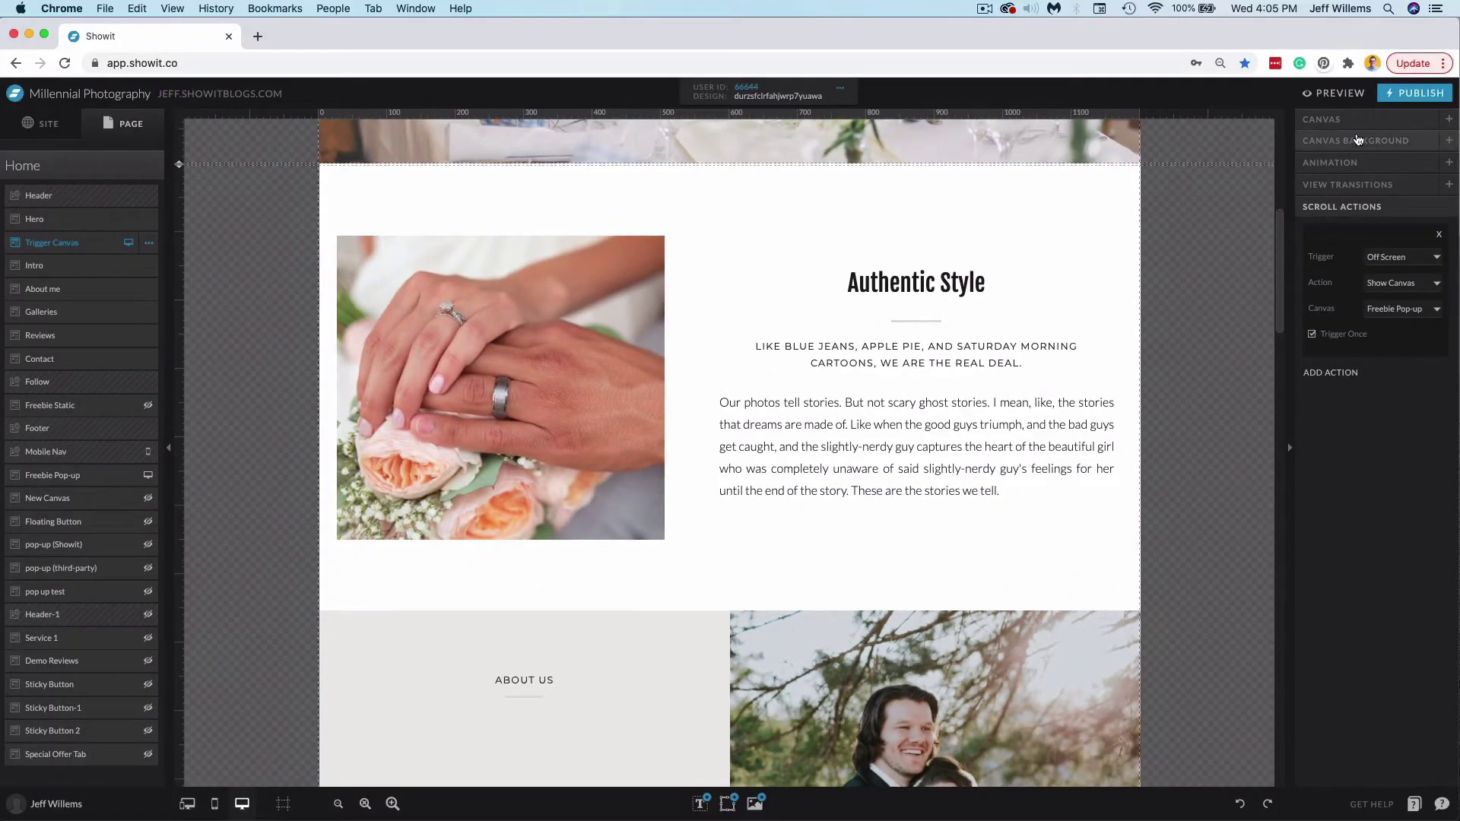
Step: Give the Trigger Canvas the teal site colour 4 background, then reselect the Trigger Canvas
{"action": "left_click", "coordinate": [1360, 141]}
{"action": "left_click", "coordinate": [1383, 230]}
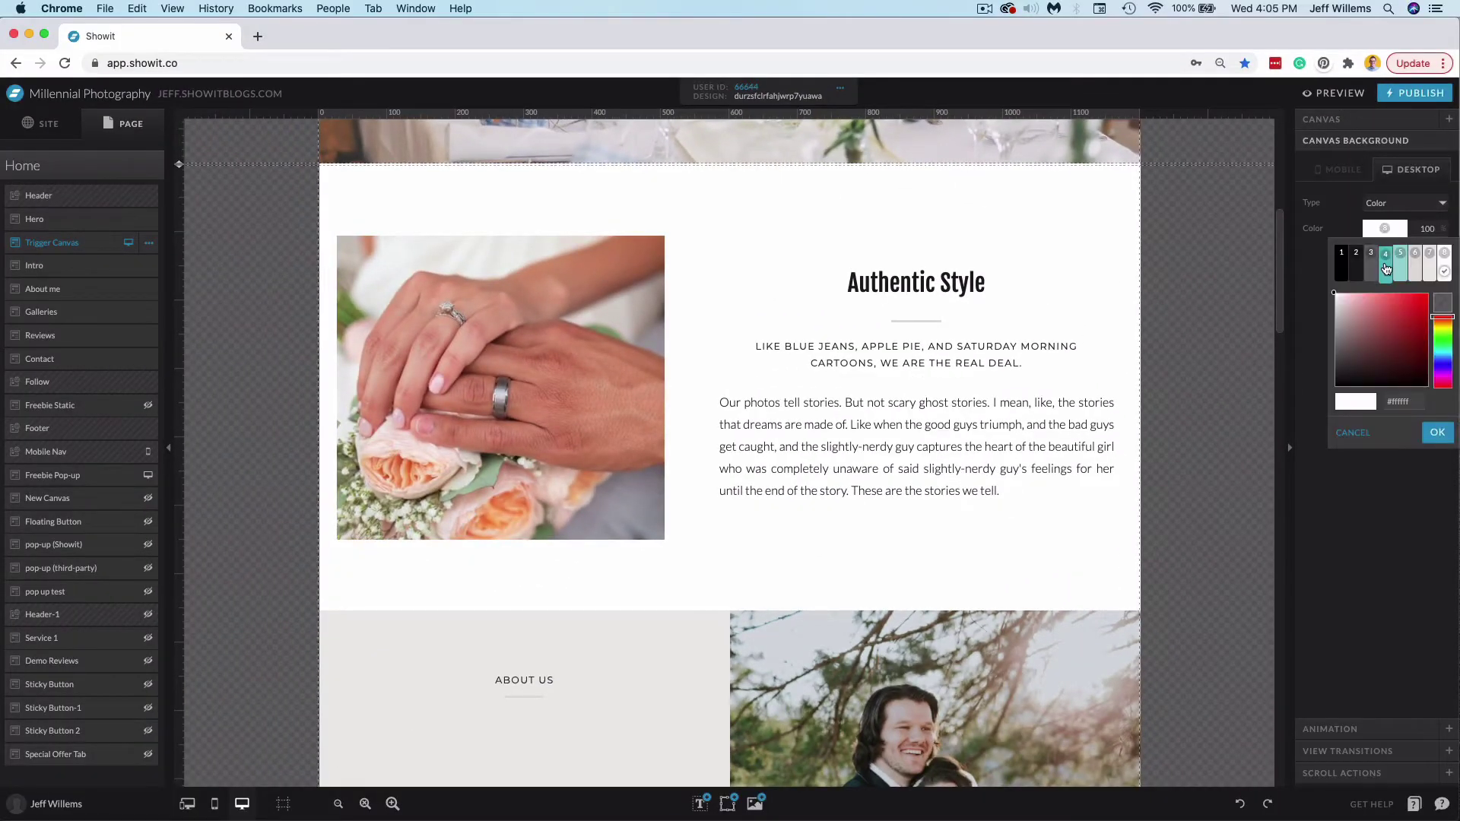
{"action": "left_click", "coordinate": [1387, 254]}
{"action": "left_click", "coordinate": [1109, 266]}
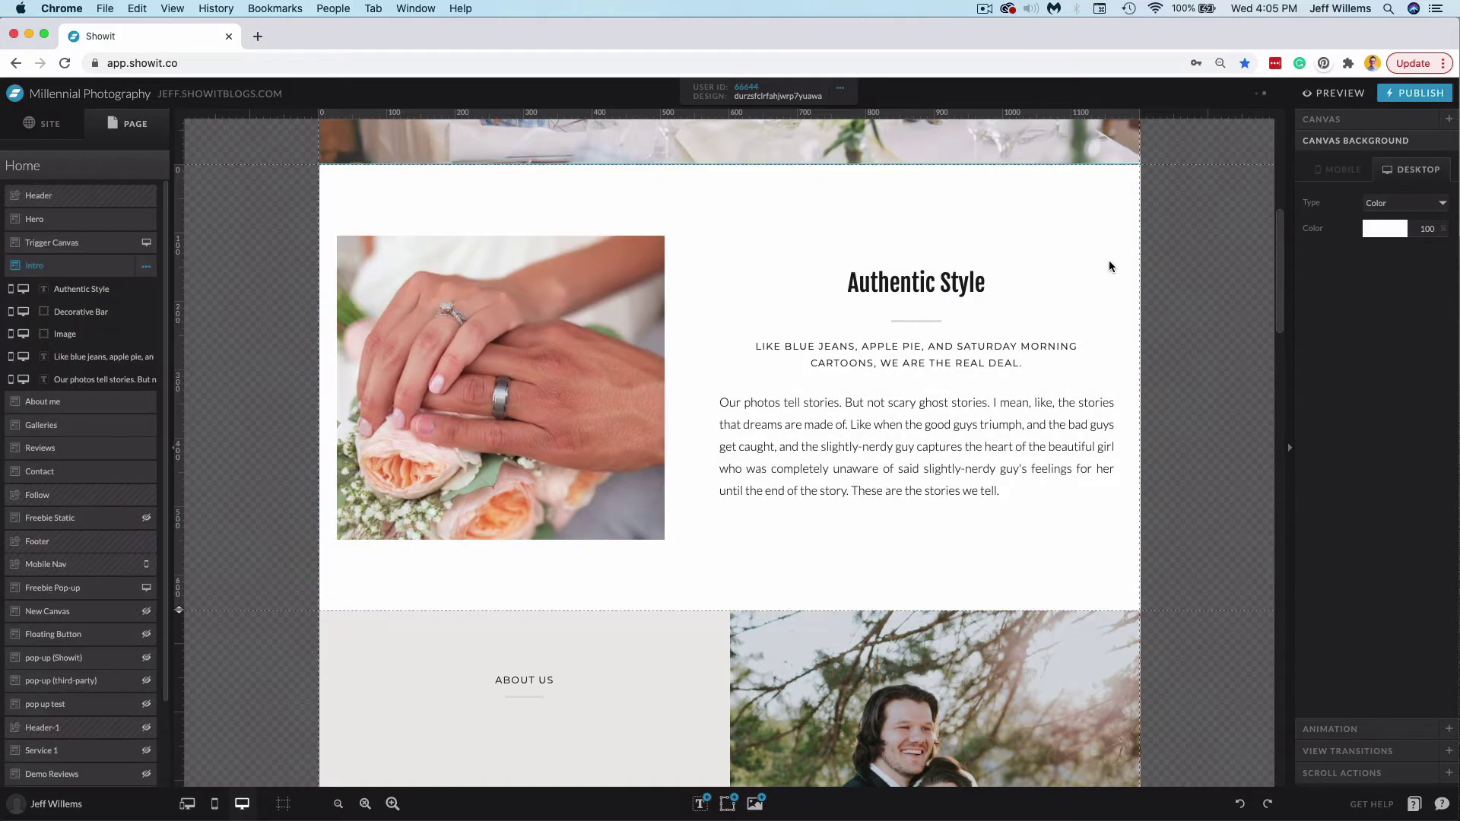
{"action": "left_click", "coordinate": [683, 620]}
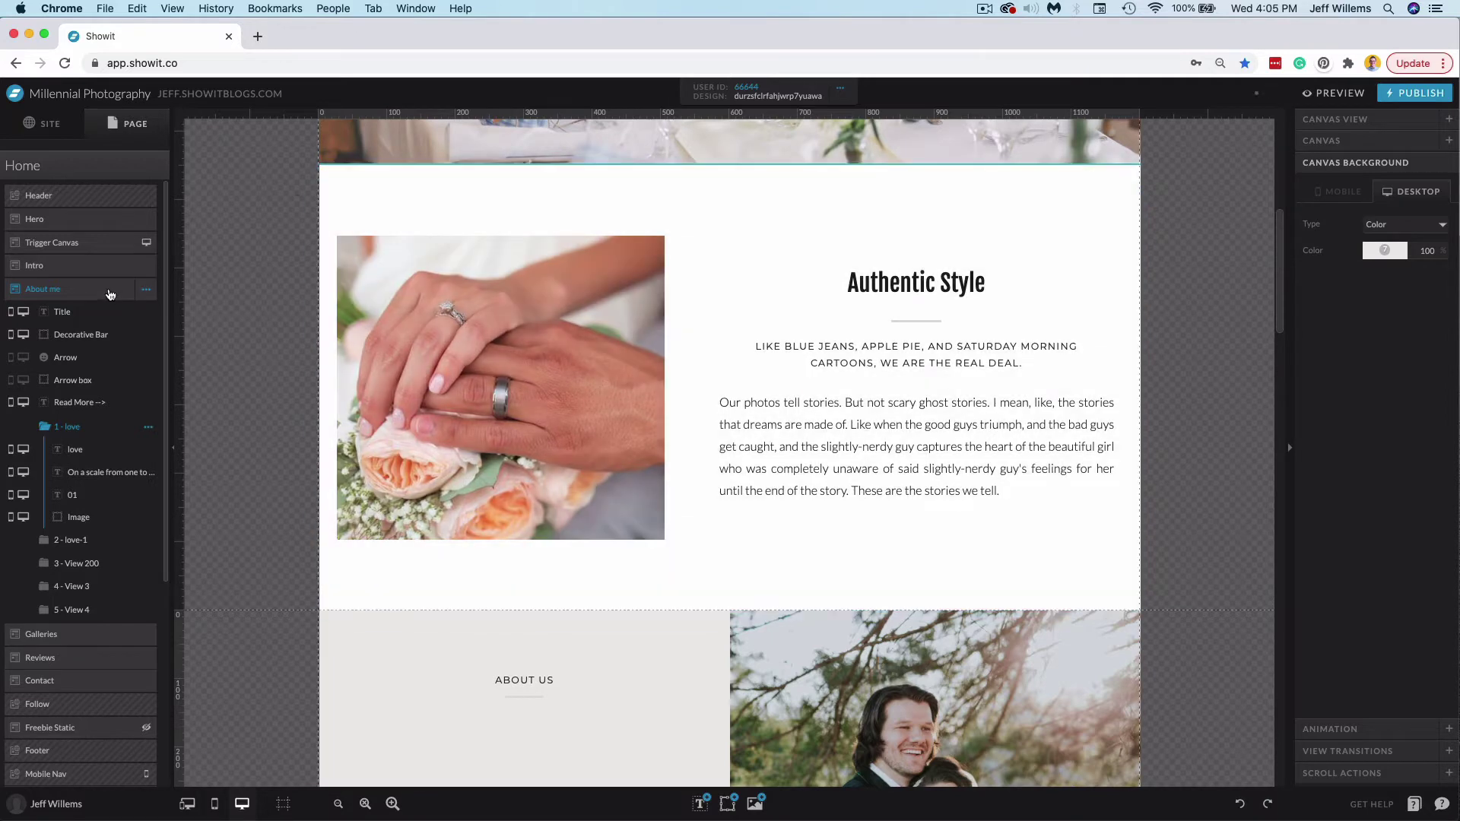
{"action": "left_click", "coordinate": [104, 245]}
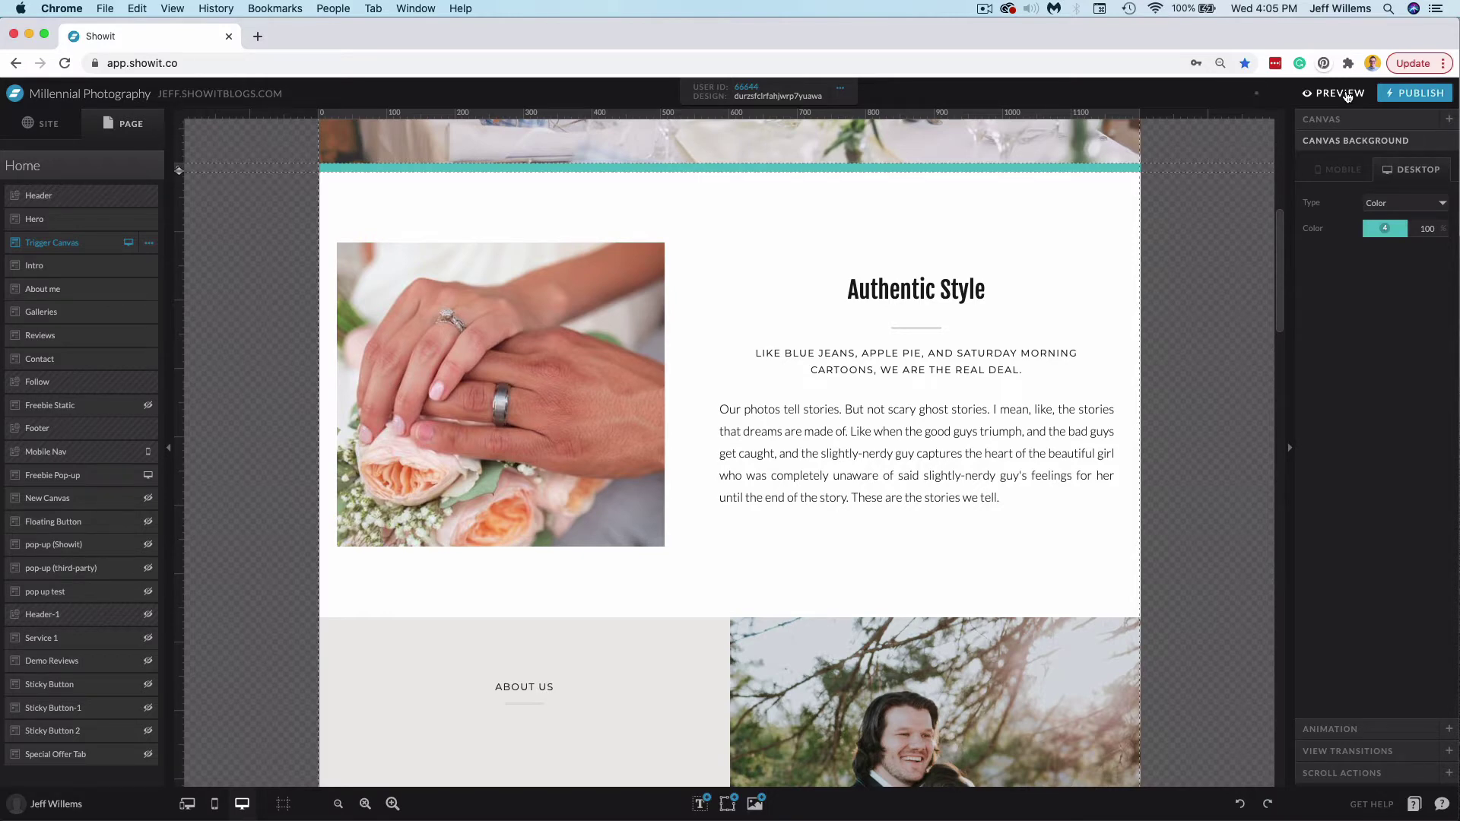
Step: Preview the home page, scroll until the freebie pop-up appears, dismiss it and close the preview
{"action": "left_click", "coordinate": [1347, 97]}
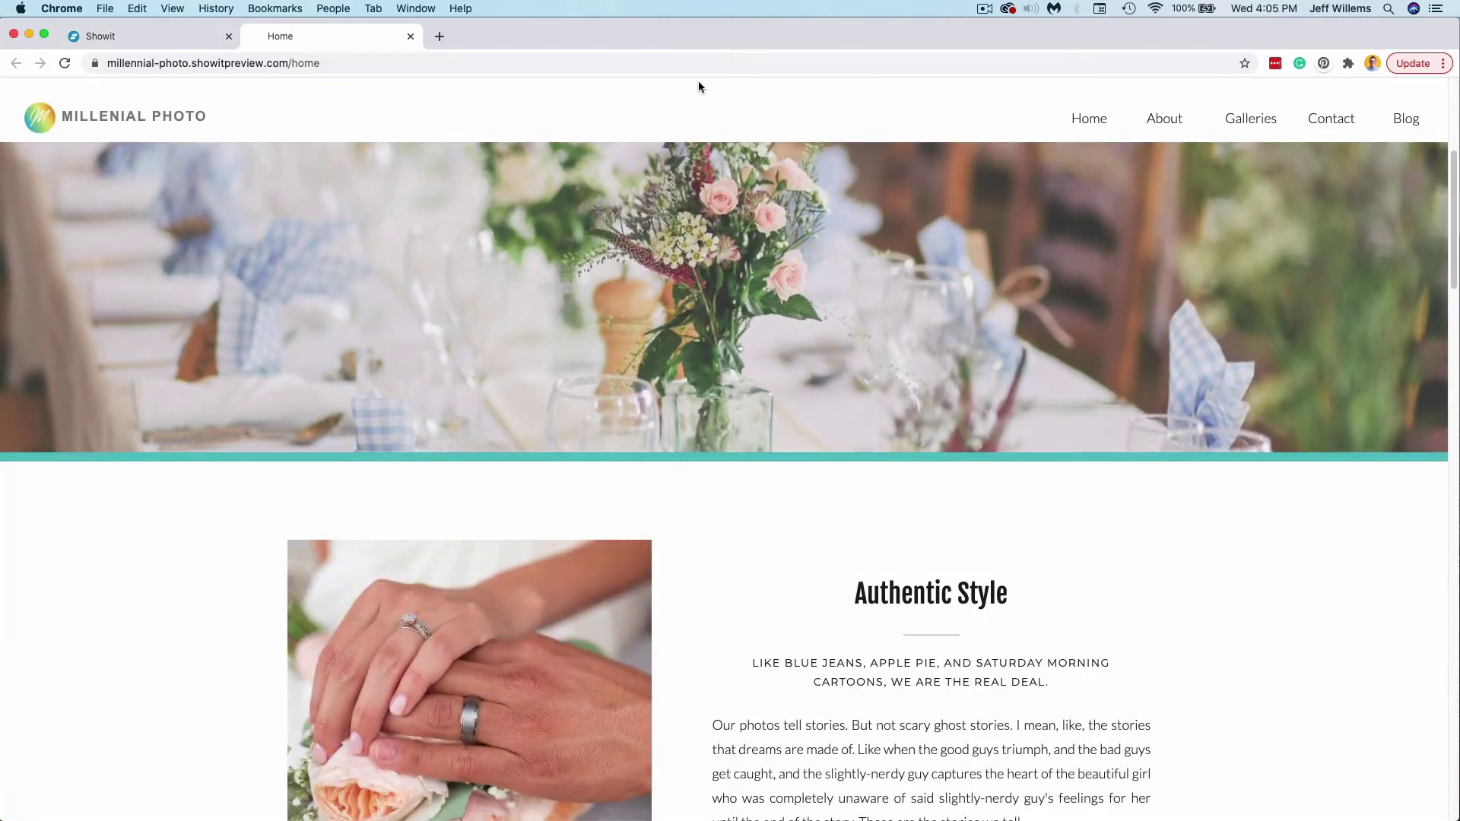
{"action": "scroll", "coordinate": [767, 268], "scroll_direction": "down", "scroll_amount": 3}
{"action": "scroll", "coordinate": [771, 273], "scroll_direction": "down", "scroll_amount": 5}
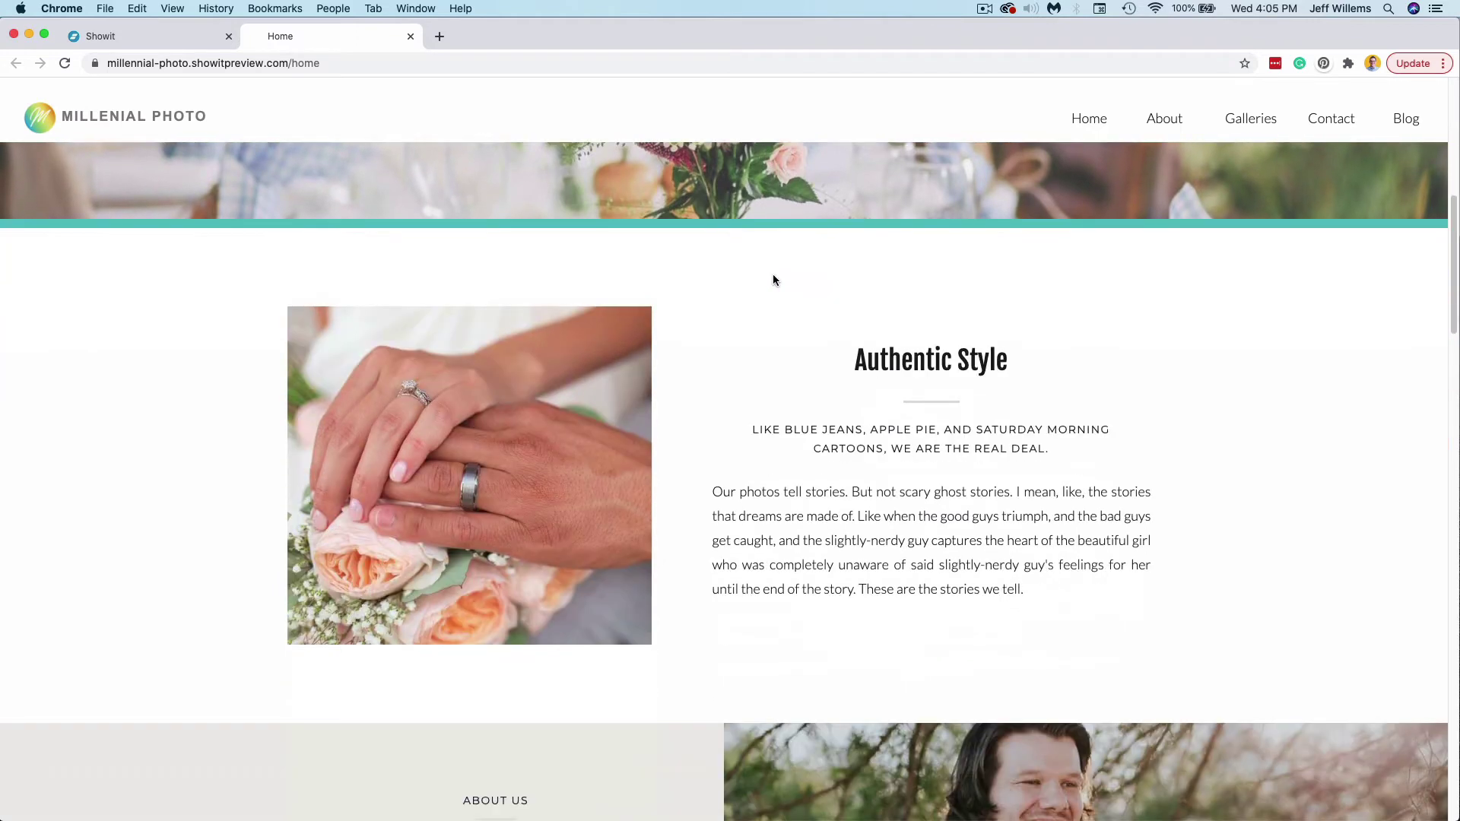
{"action": "scroll", "coordinate": [776, 283], "scroll_direction": "down", "scroll_amount": 3}
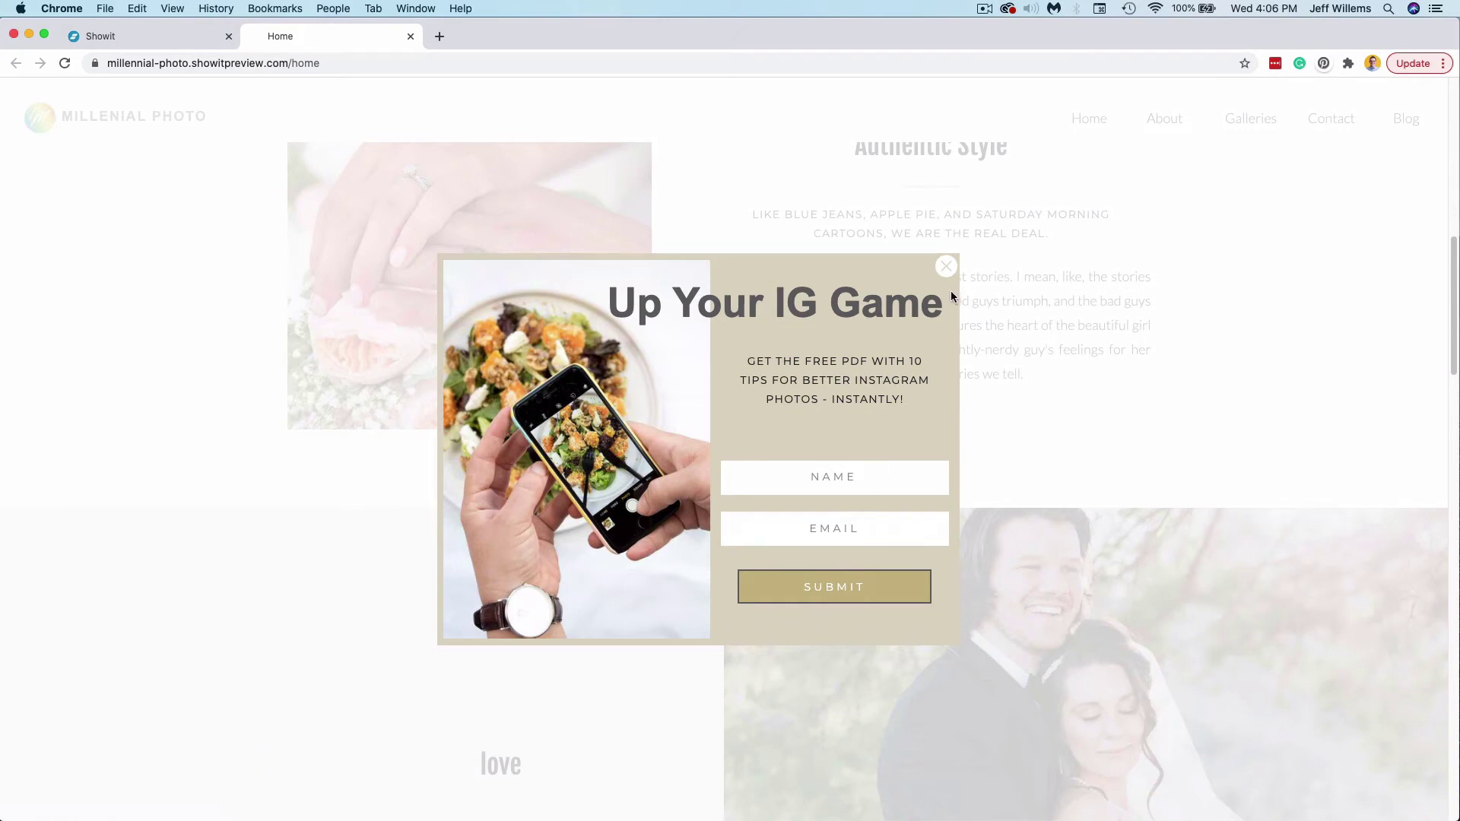
{"action": "left_click", "coordinate": [946, 266]}
{"action": "key", "text": "super+w"}
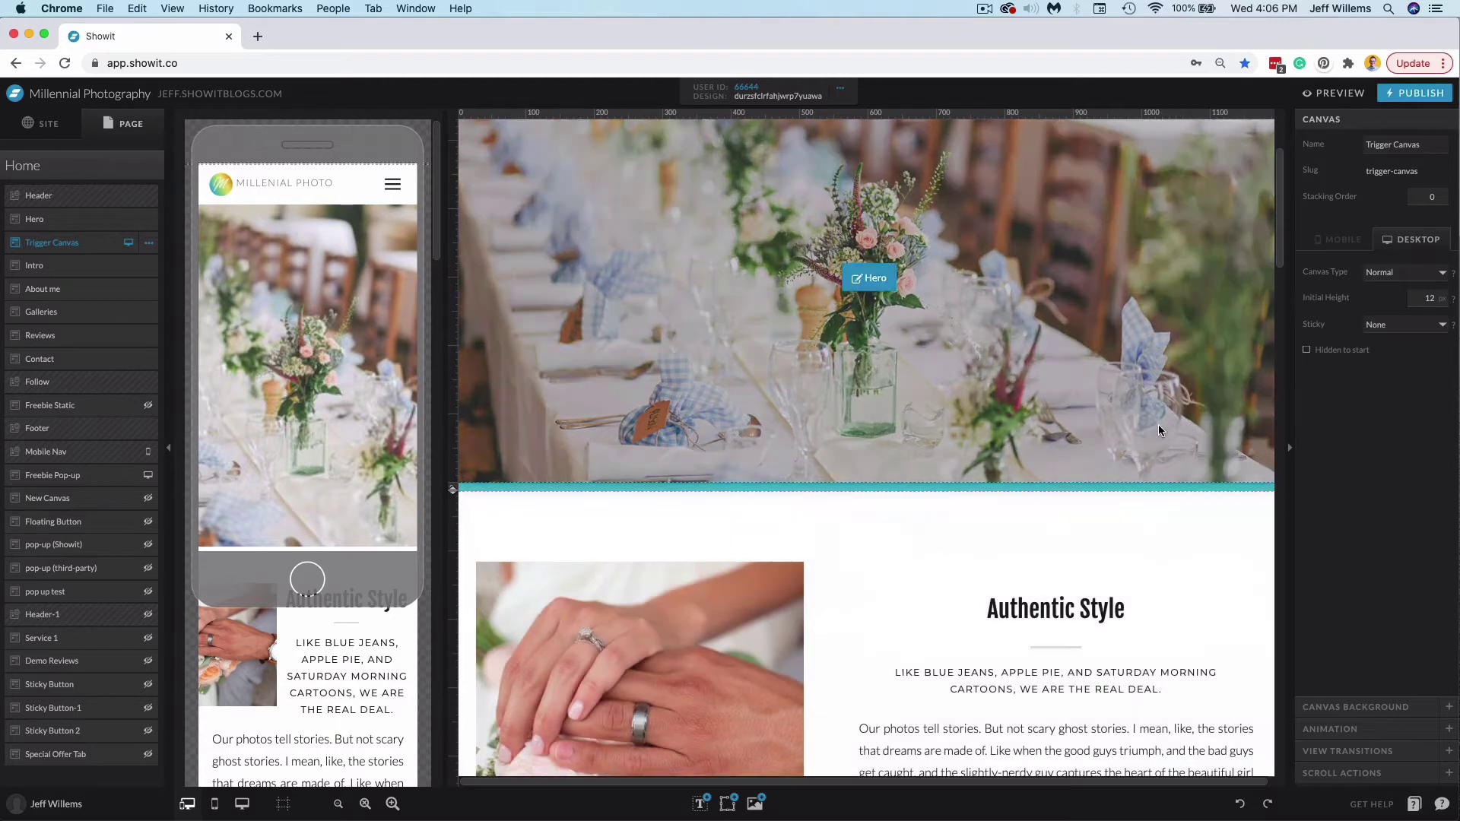
Step: Switch the Galleries canvas to its yellow second view
{"action": "left_click", "coordinate": [1343, 773]}
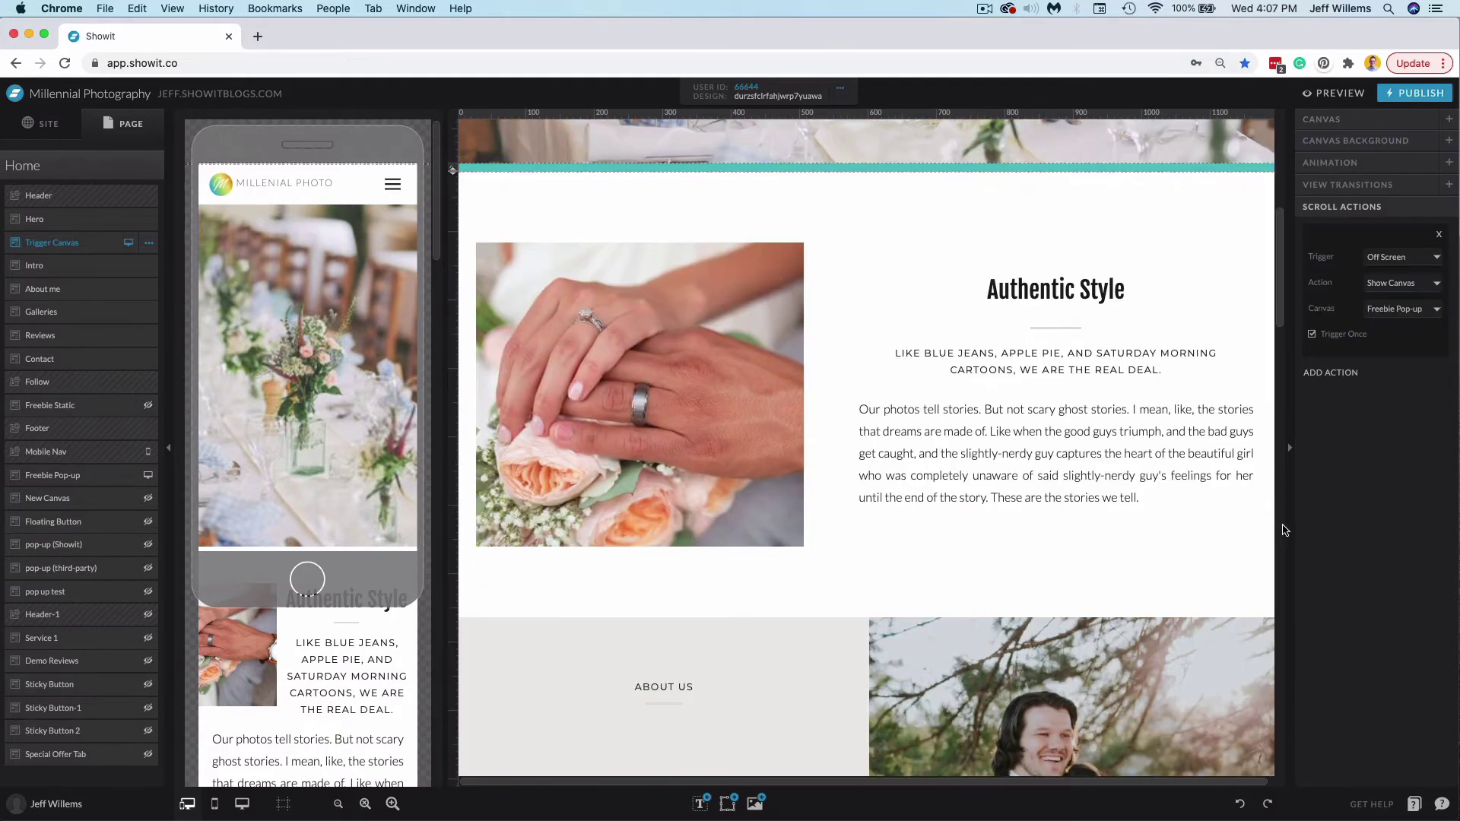
{"action": "scroll", "coordinate": [1239, 527], "scroll_direction": "down", "scroll_amount": 10}
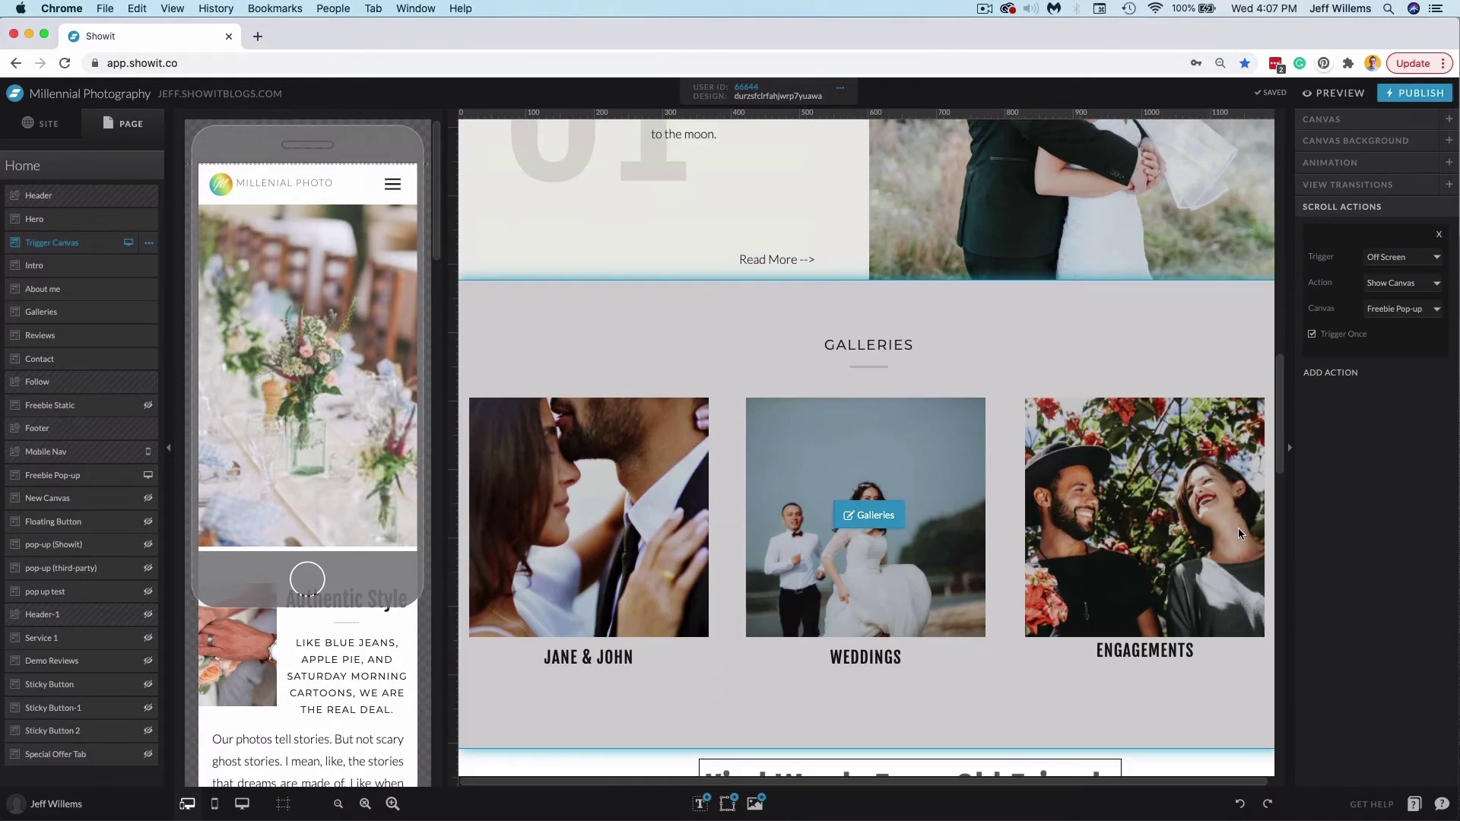
{"action": "left_click", "coordinate": [1031, 376]}
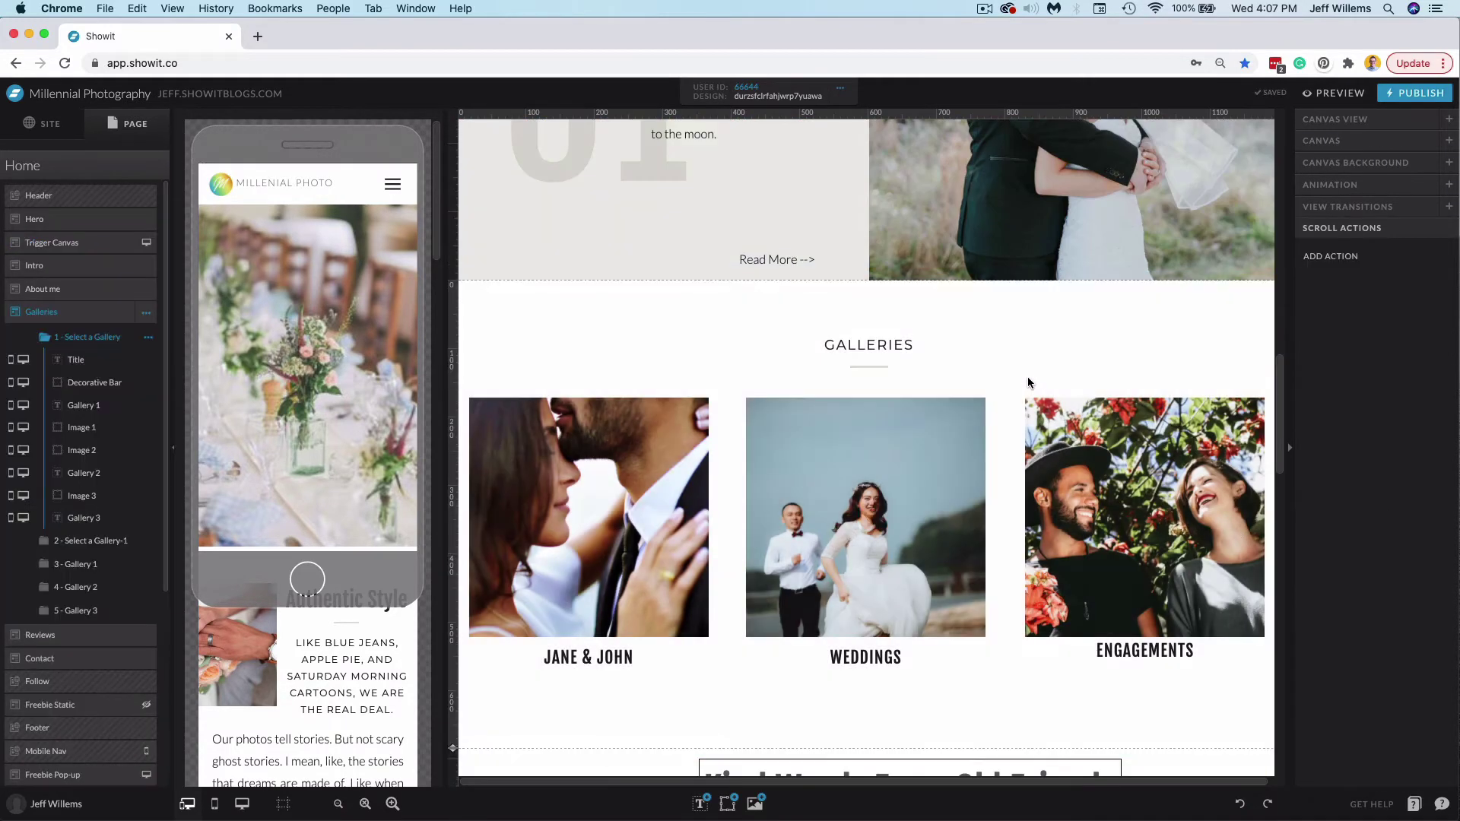
{"action": "left_click", "coordinate": [116, 541]}
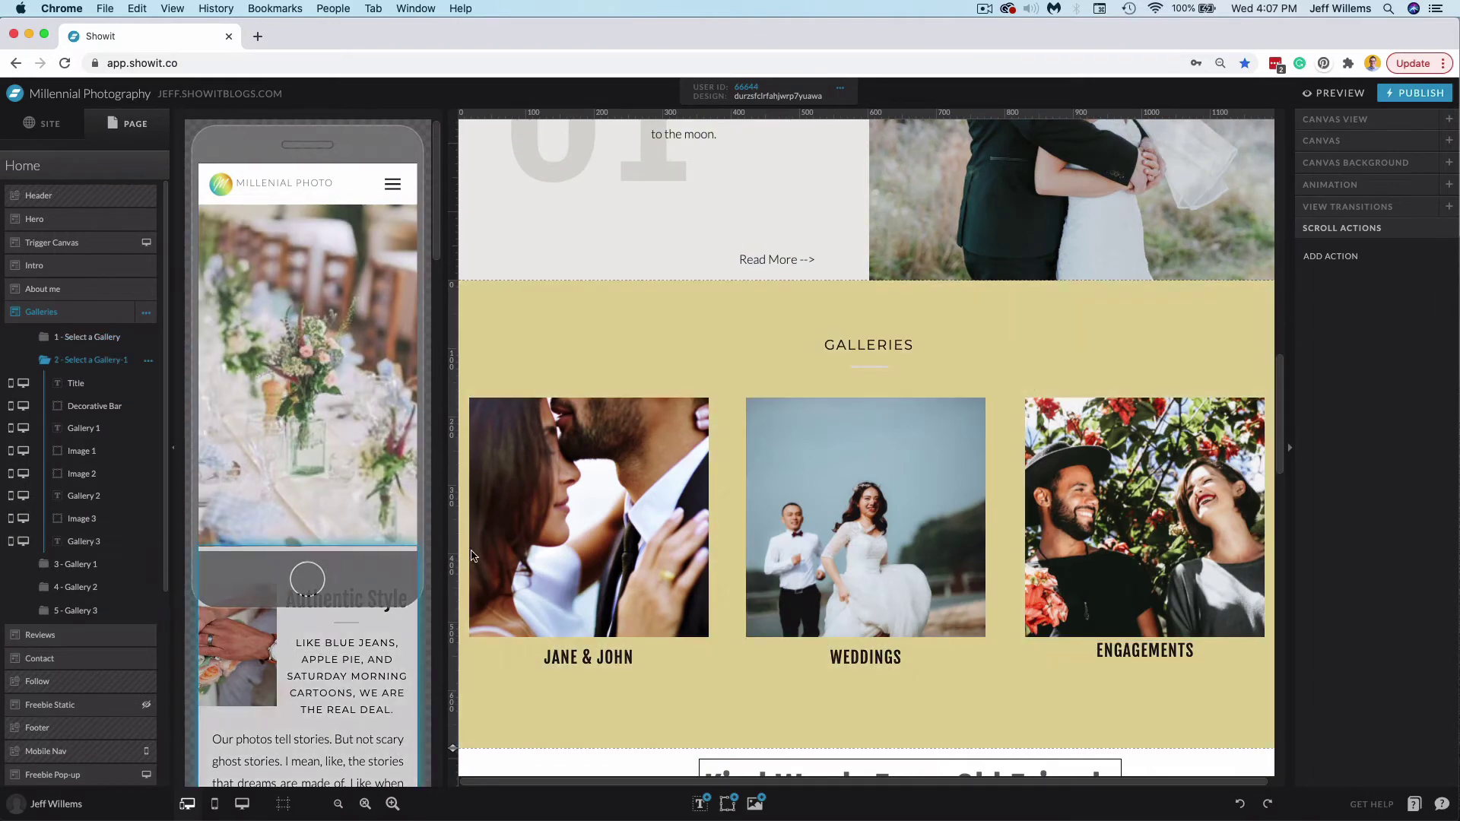
Step: Select the Intro canvas and scroll the design canvas back to the Intro section
{"action": "scroll", "coordinate": [668, 320], "scroll_direction": "up", "scroll_amount": 8}
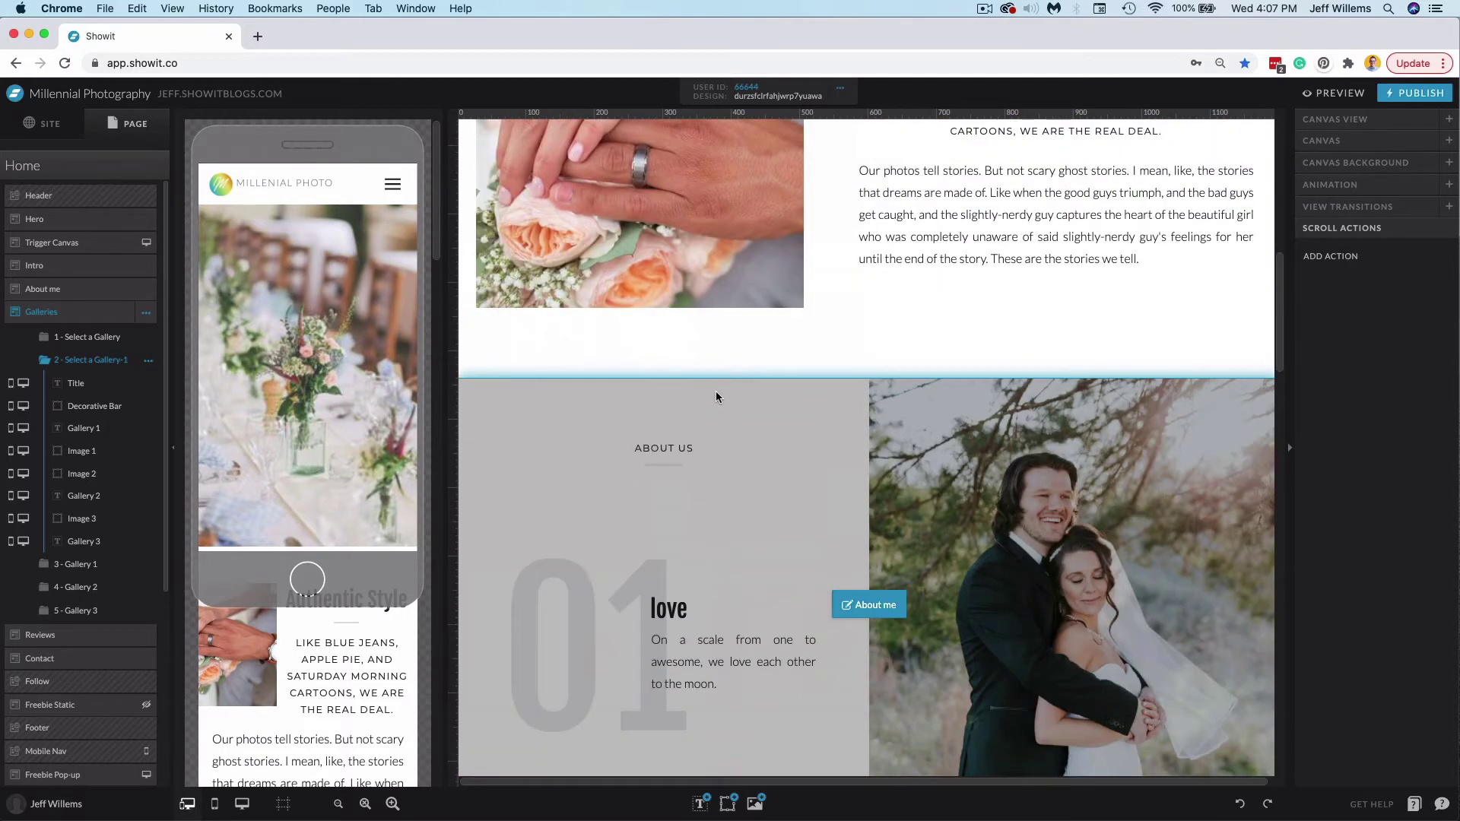
{"action": "left_click", "coordinate": [872, 335]}
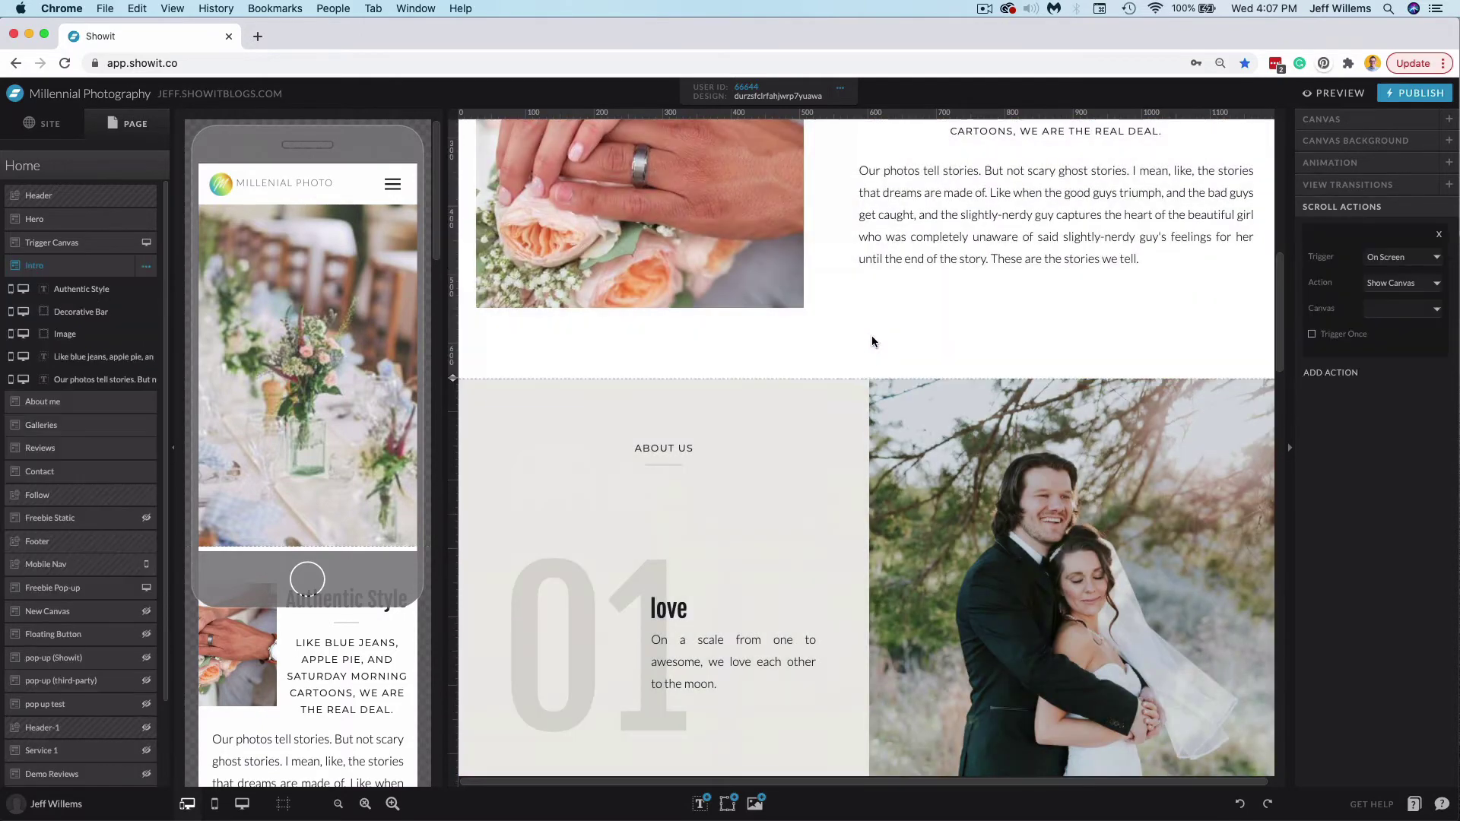
{"action": "scroll", "coordinate": [878, 346], "scroll_direction": "up", "scroll_amount": 4}
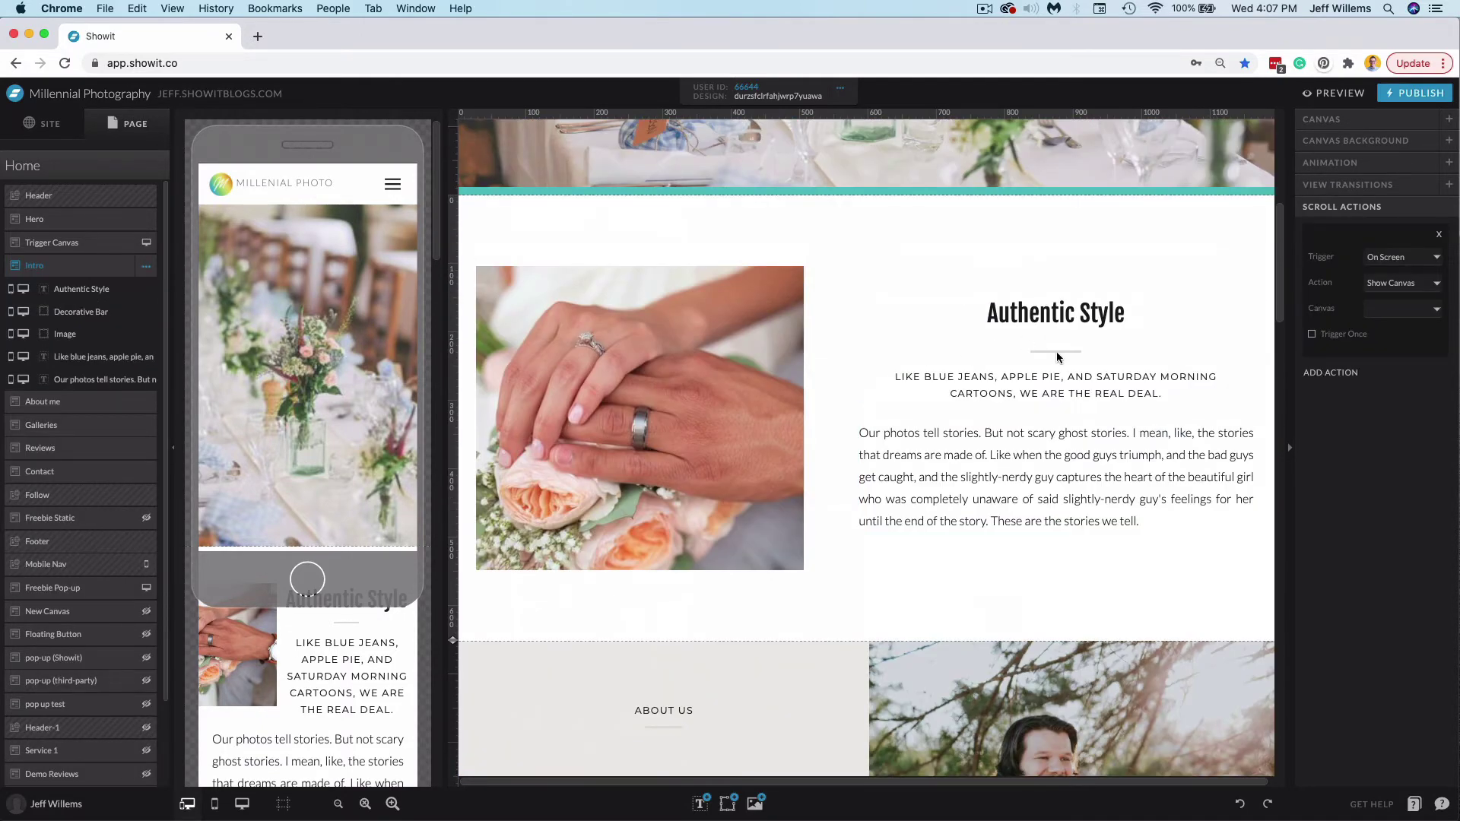
{"action": "scroll", "coordinate": [894, 456], "scroll_direction": "down", "scroll_amount": 8}
{"action": "scroll", "coordinate": [1025, 566], "scroll_direction": "up", "scroll_amount": 3}
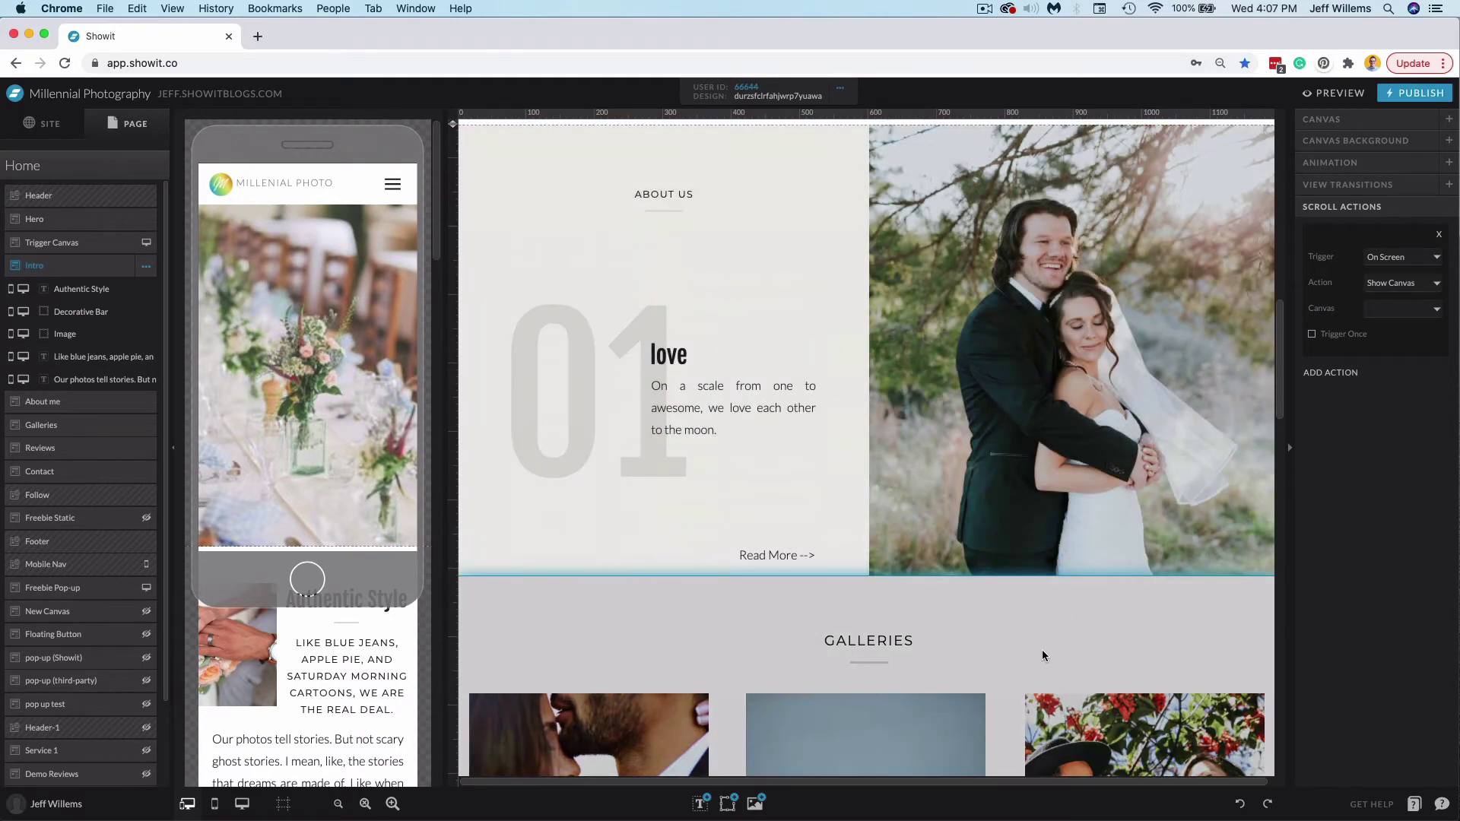
{"action": "scroll", "coordinate": [1064, 593], "scroll_direction": "up", "scroll_amount": 5}
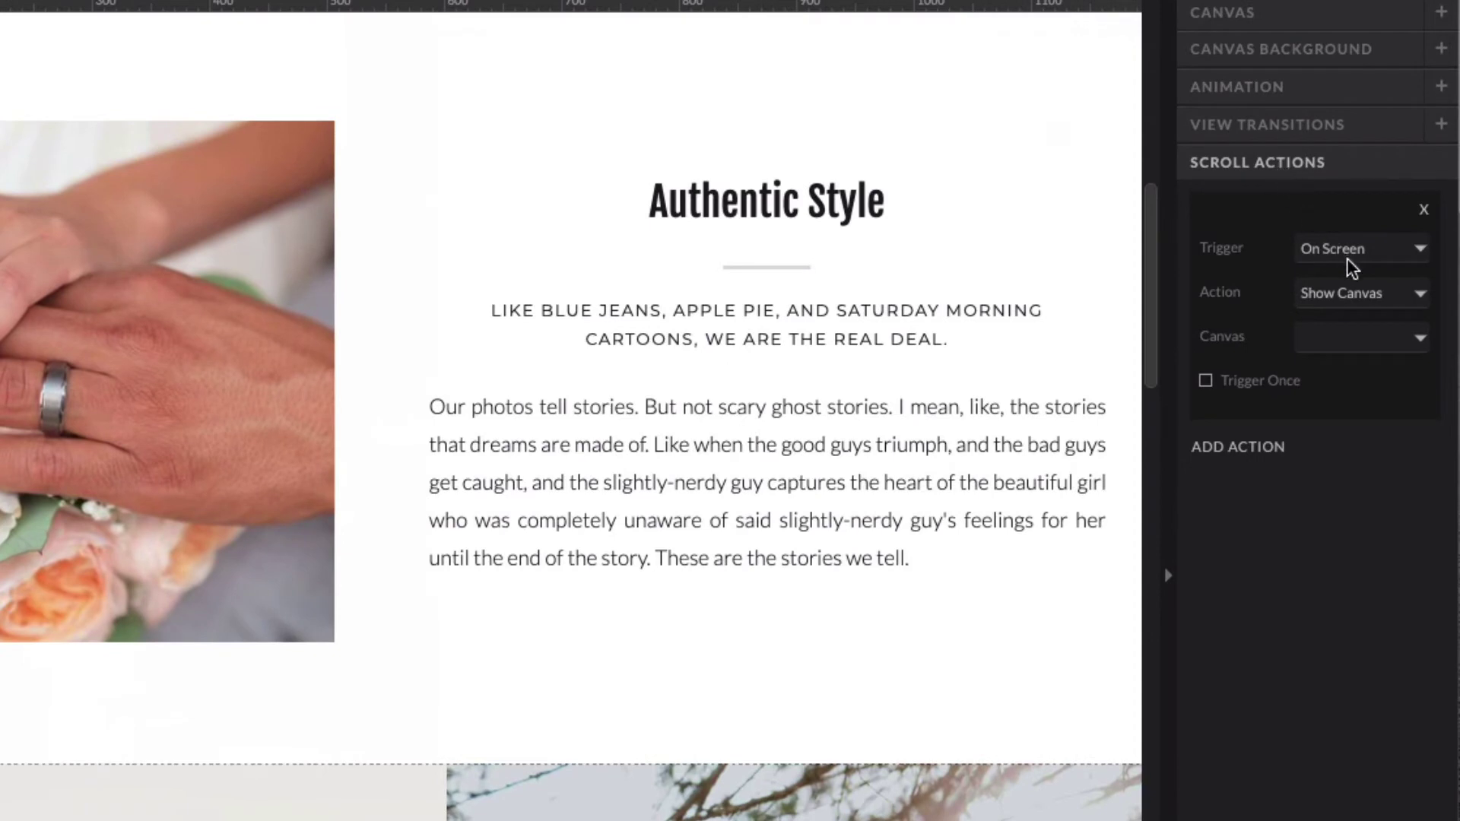
Step: Set the Intro scroll action to Off Screen trigger, Change Canvas View, targeting Galleries View 2
{"action": "left_click", "coordinate": [1351, 263]}
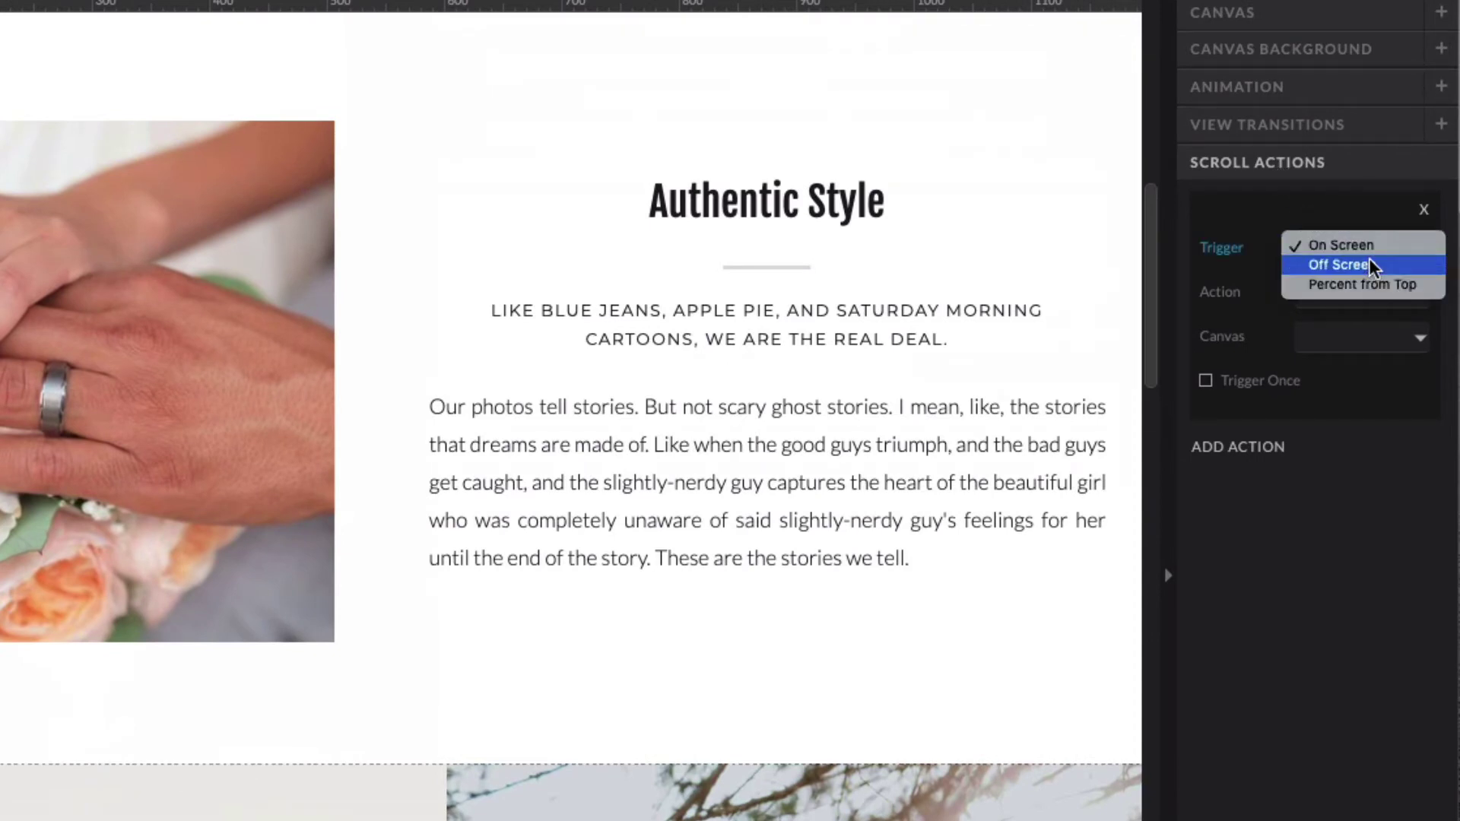
{"action": "left_click", "coordinate": [1372, 264]}
{"action": "left_click", "coordinate": [1376, 298]}
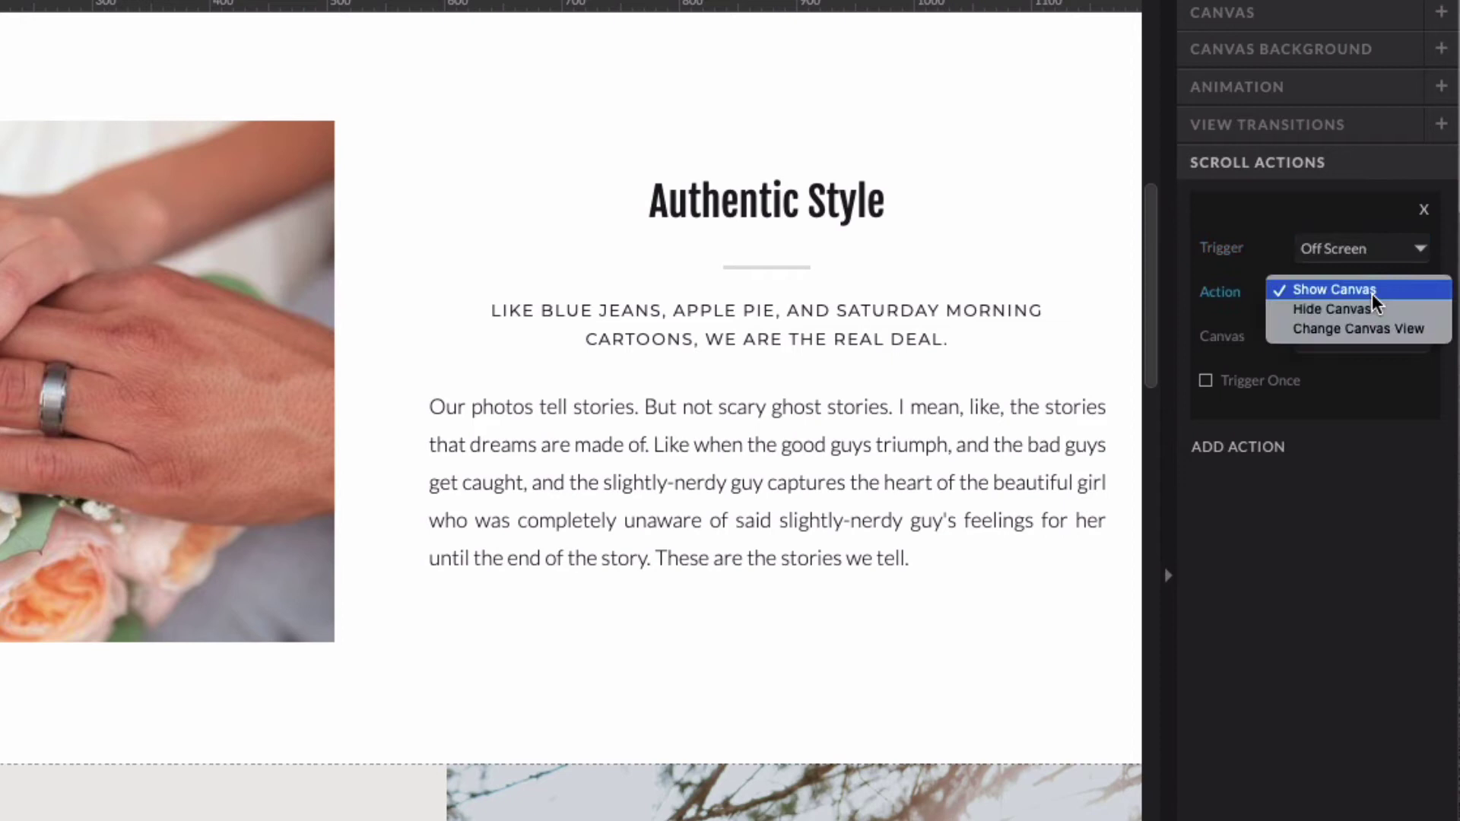
{"action": "left_click", "coordinate": [1390, 332]}
{"action": "left_click", "coordinate": [1393, 338]}
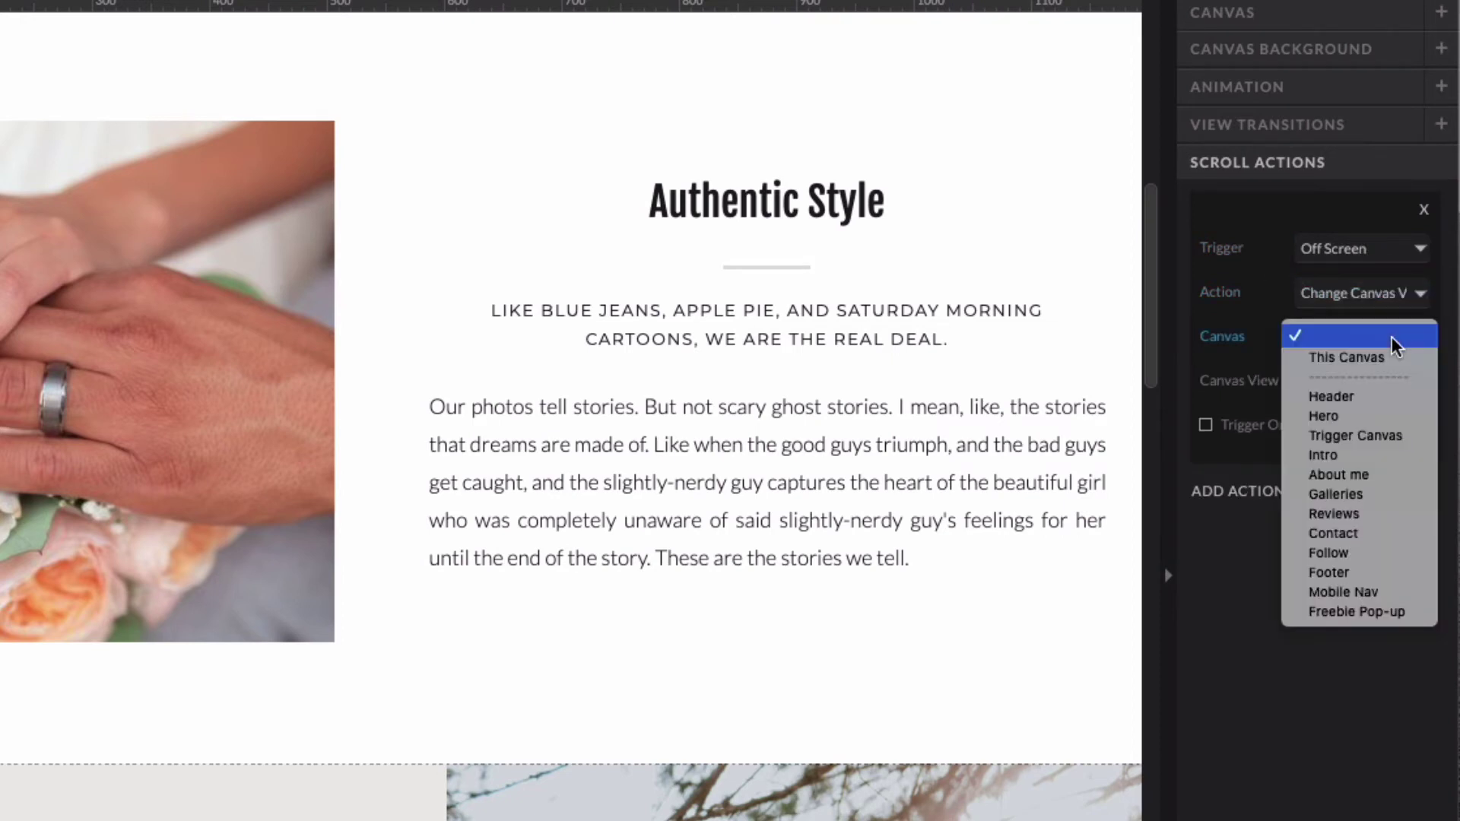
{"action": "left_click", "coordinate": [1389, 495]}
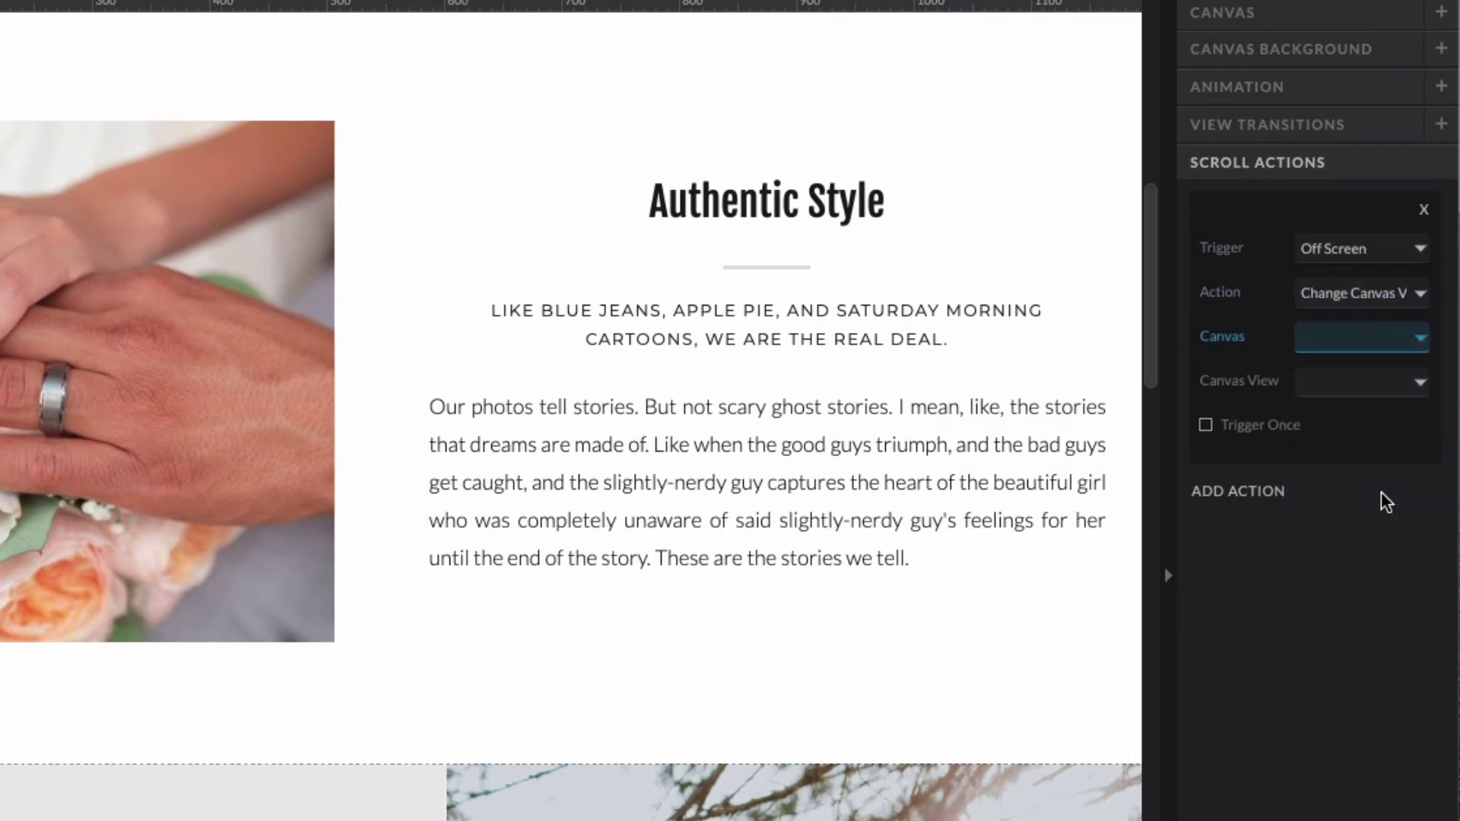
{"action": "left_click", "coordinate": [1375, 386]}
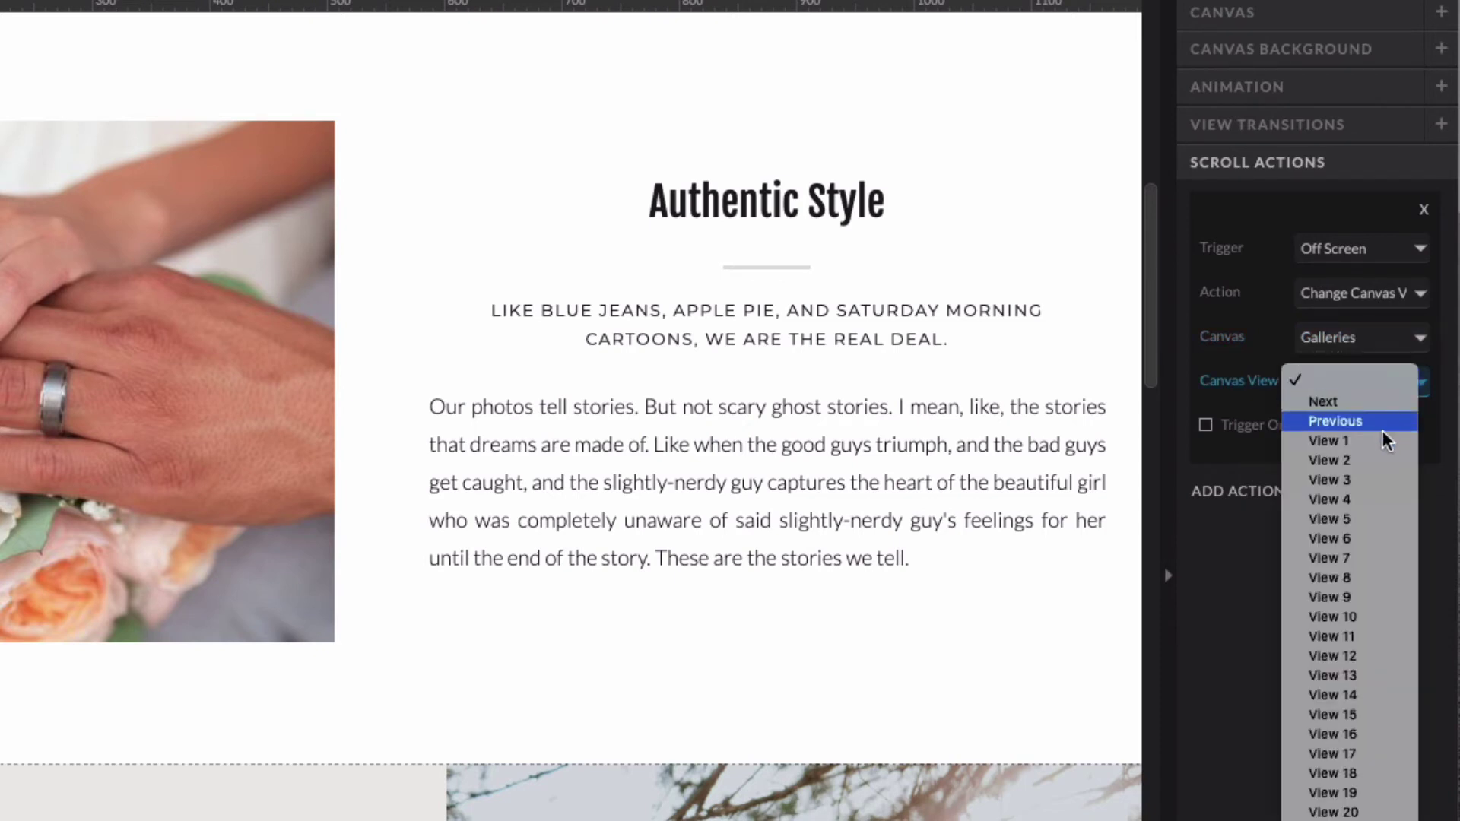
{"action": "left_click", "coordinate": [1380, 464]}
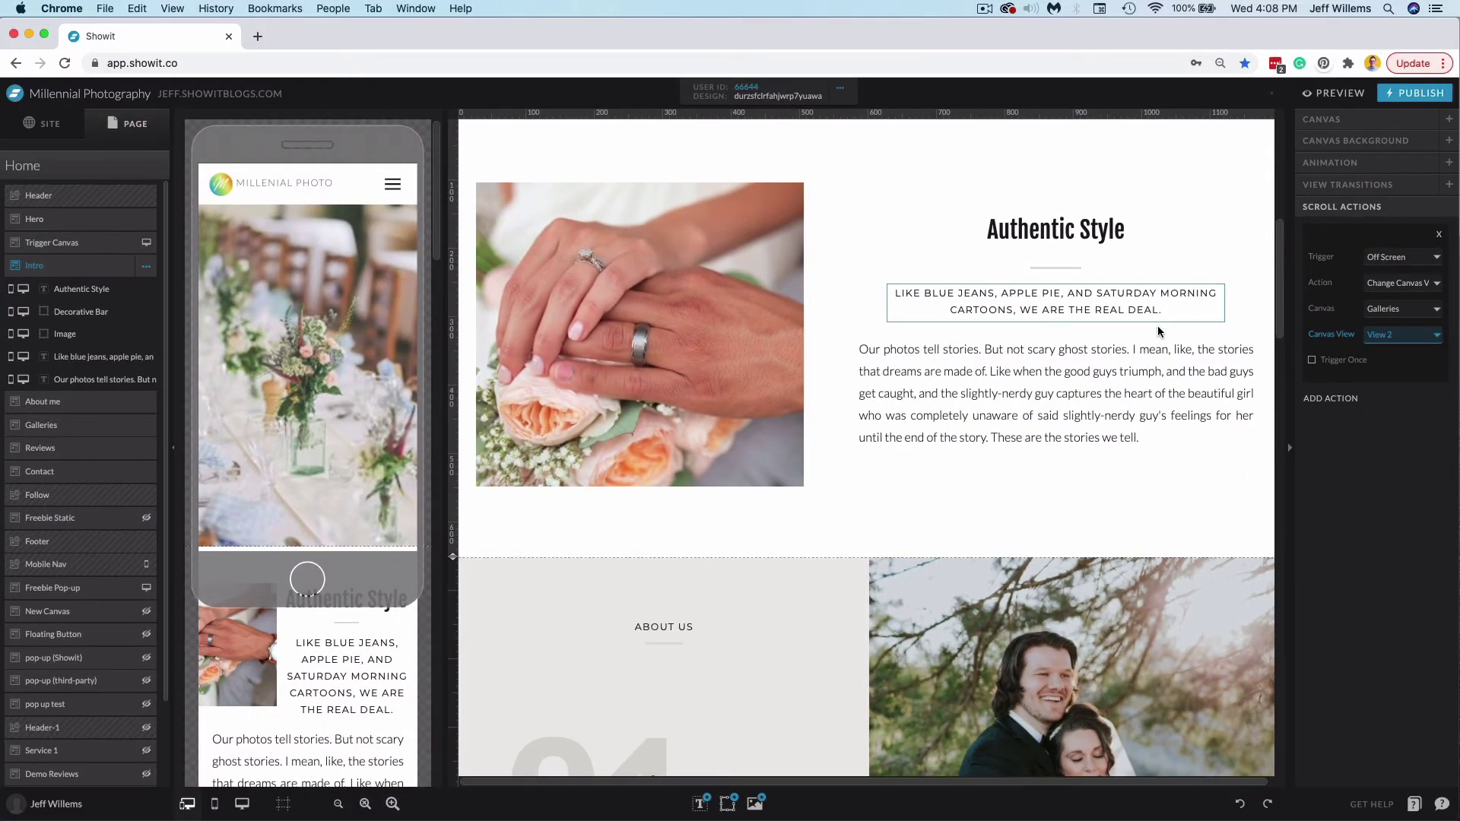
{"action": "scroll", "coordinate": [912, 397], "scroll_direction": "down", "scroll_amount": 10}
{"action": "left_click", "coordinate": [1316, 94]}
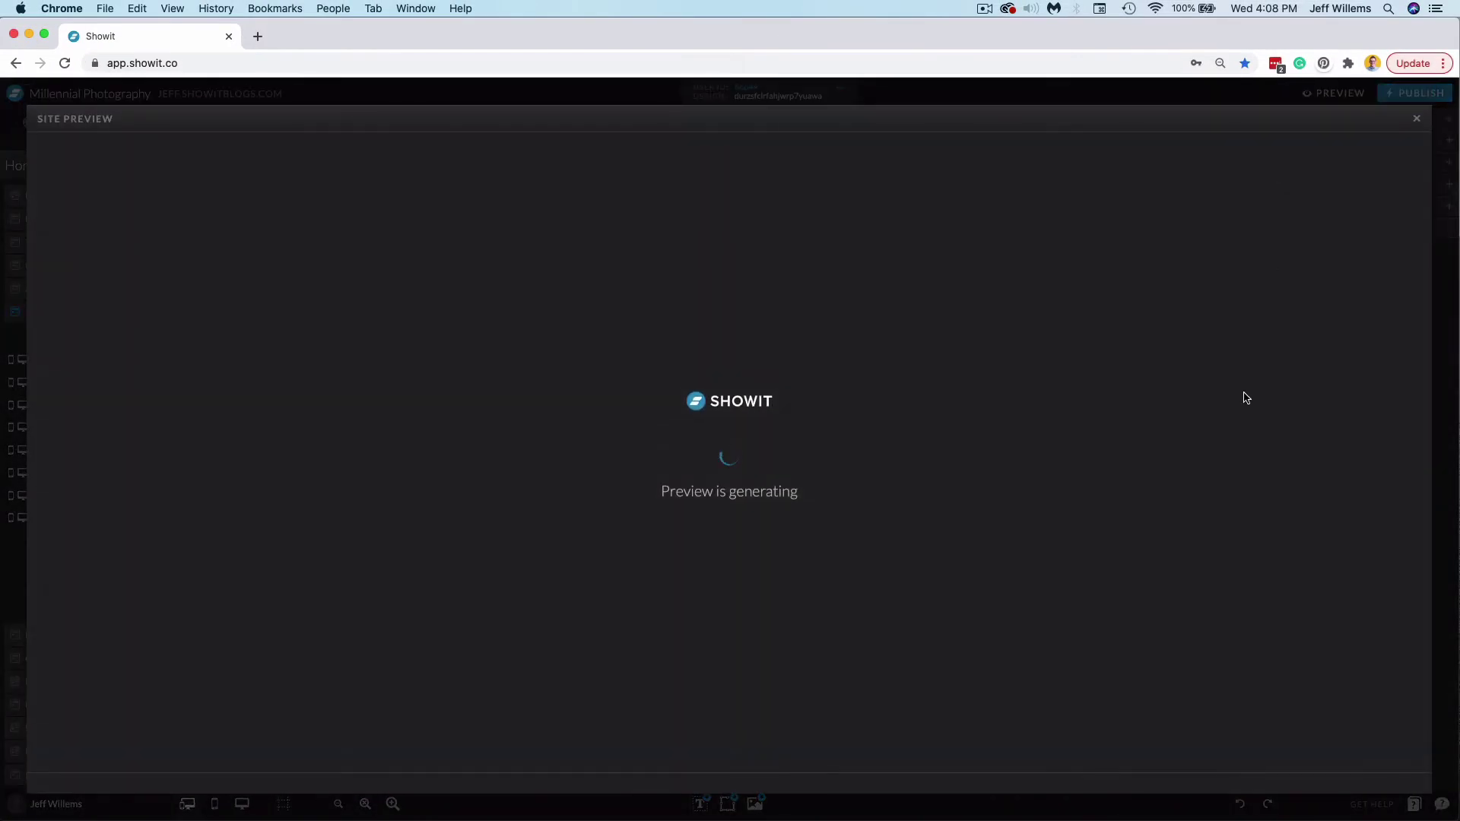
{"action": "scroll", "coordinate": [1227, 409], "scroll_direction": "down", "scroll_amount": 10}
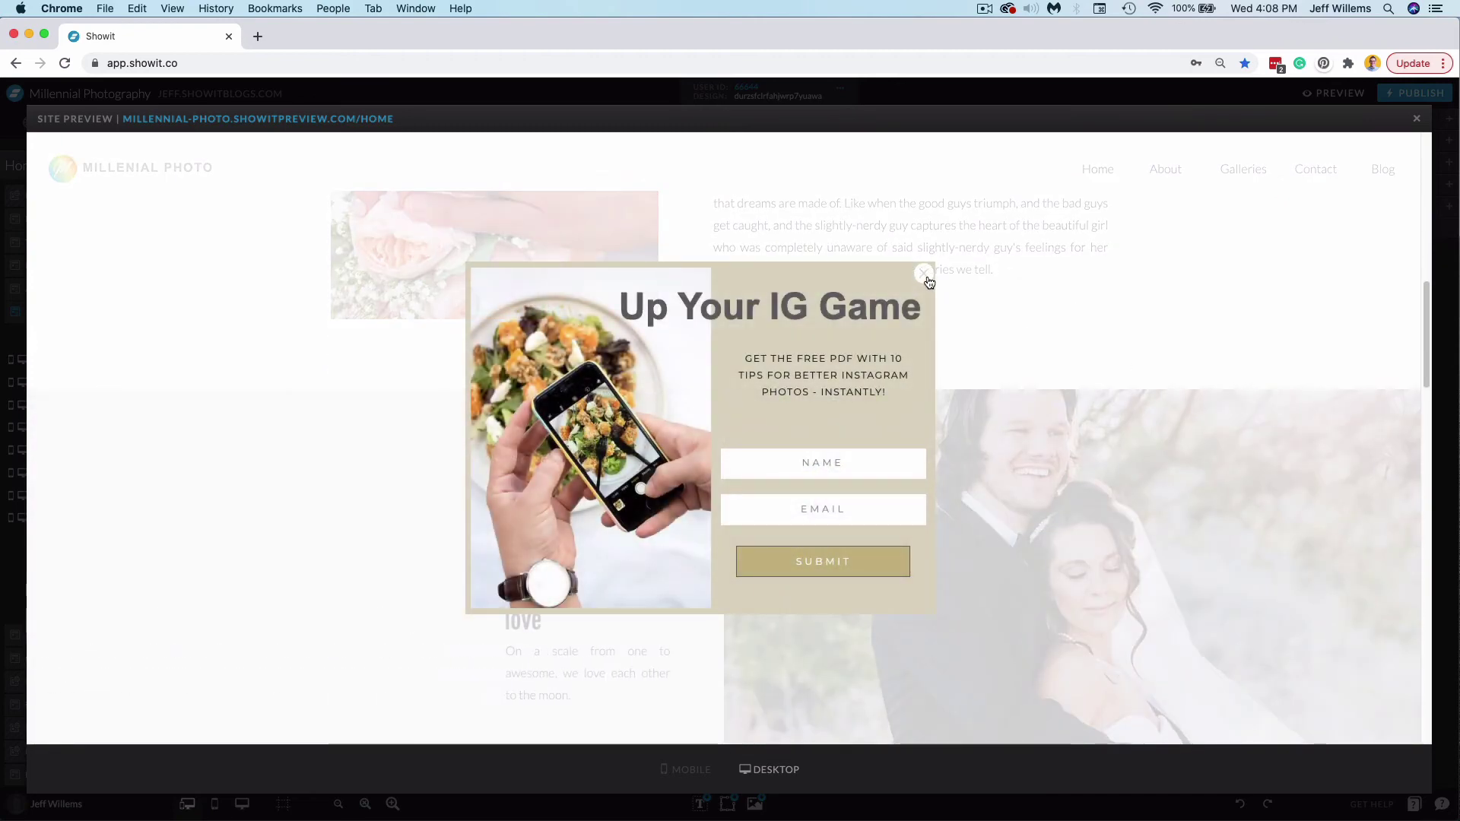
{"action": "left_click", "coordinate": [923, 275]}
{"action": "scroll", "coordinate": [994, 328], "scroll_direction": "up", "scroll_amount": 2}
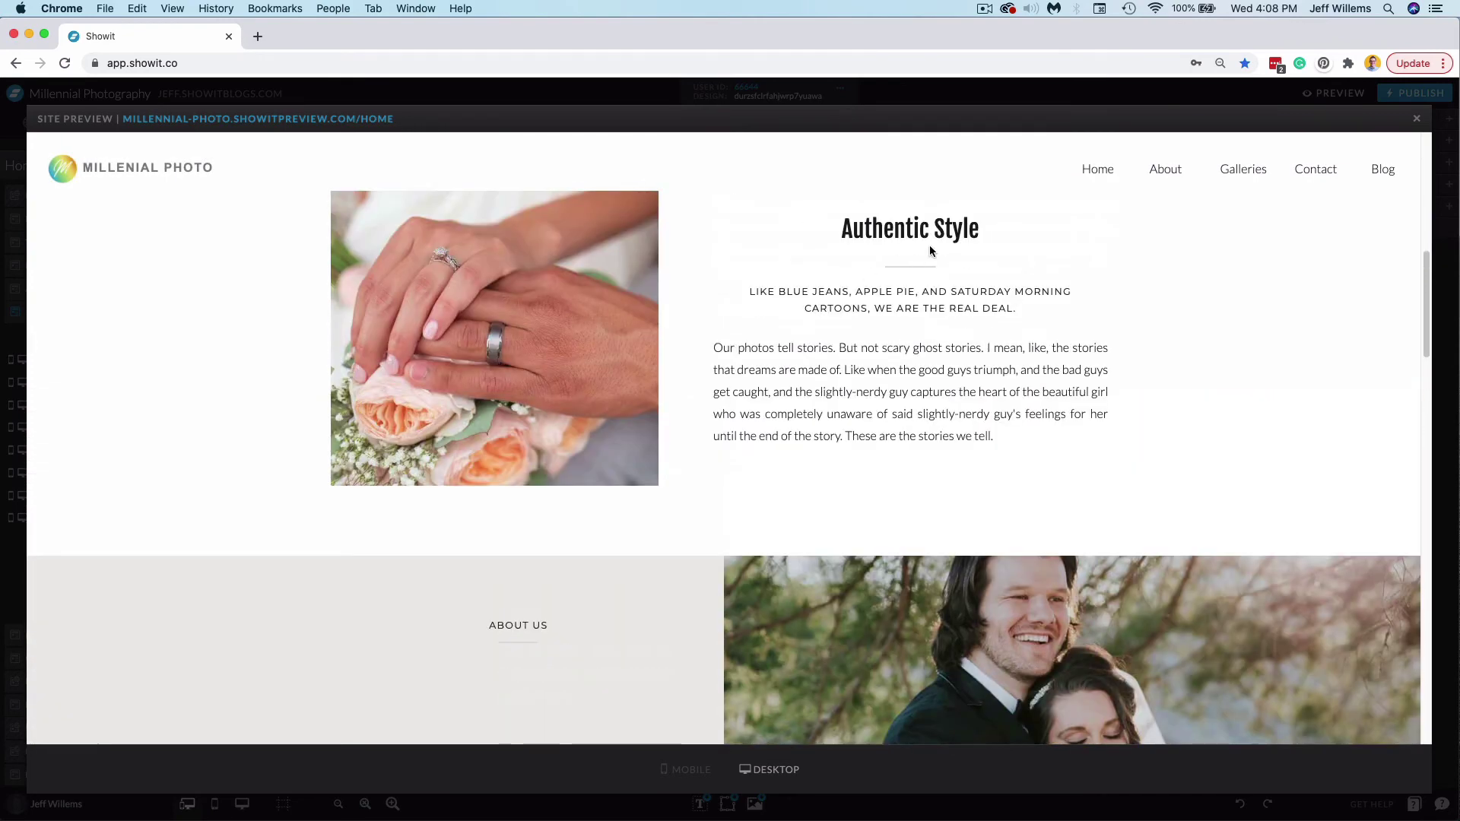
{"action": "scroll", "coordinate": [996, 422], "scroll_direction": "down", "scroll_amount": 5}
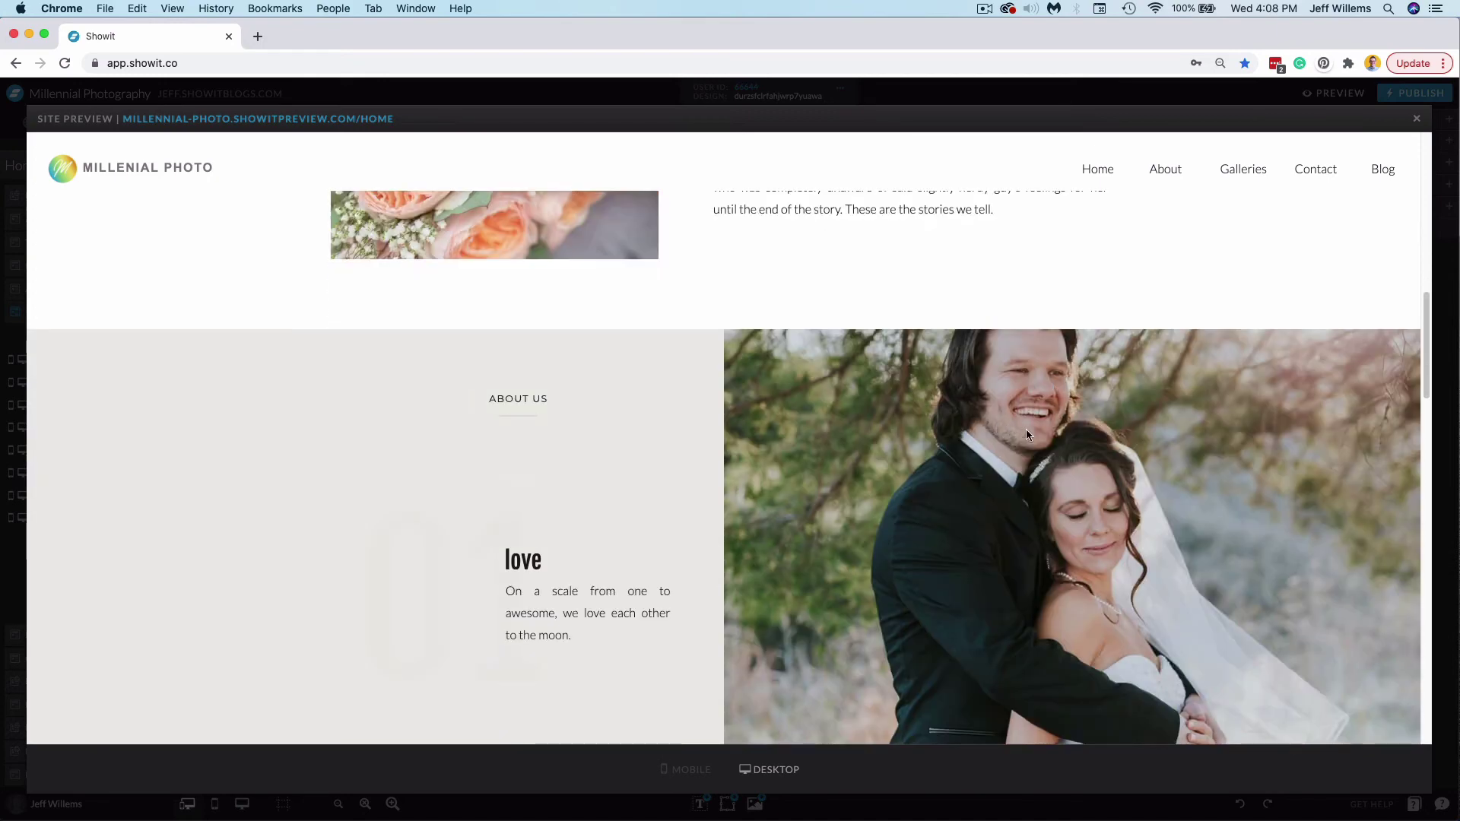
{"action": "scroll", "coordinate": [1060, 442], "scroll_direction": "down", "scroll_amount": 2}
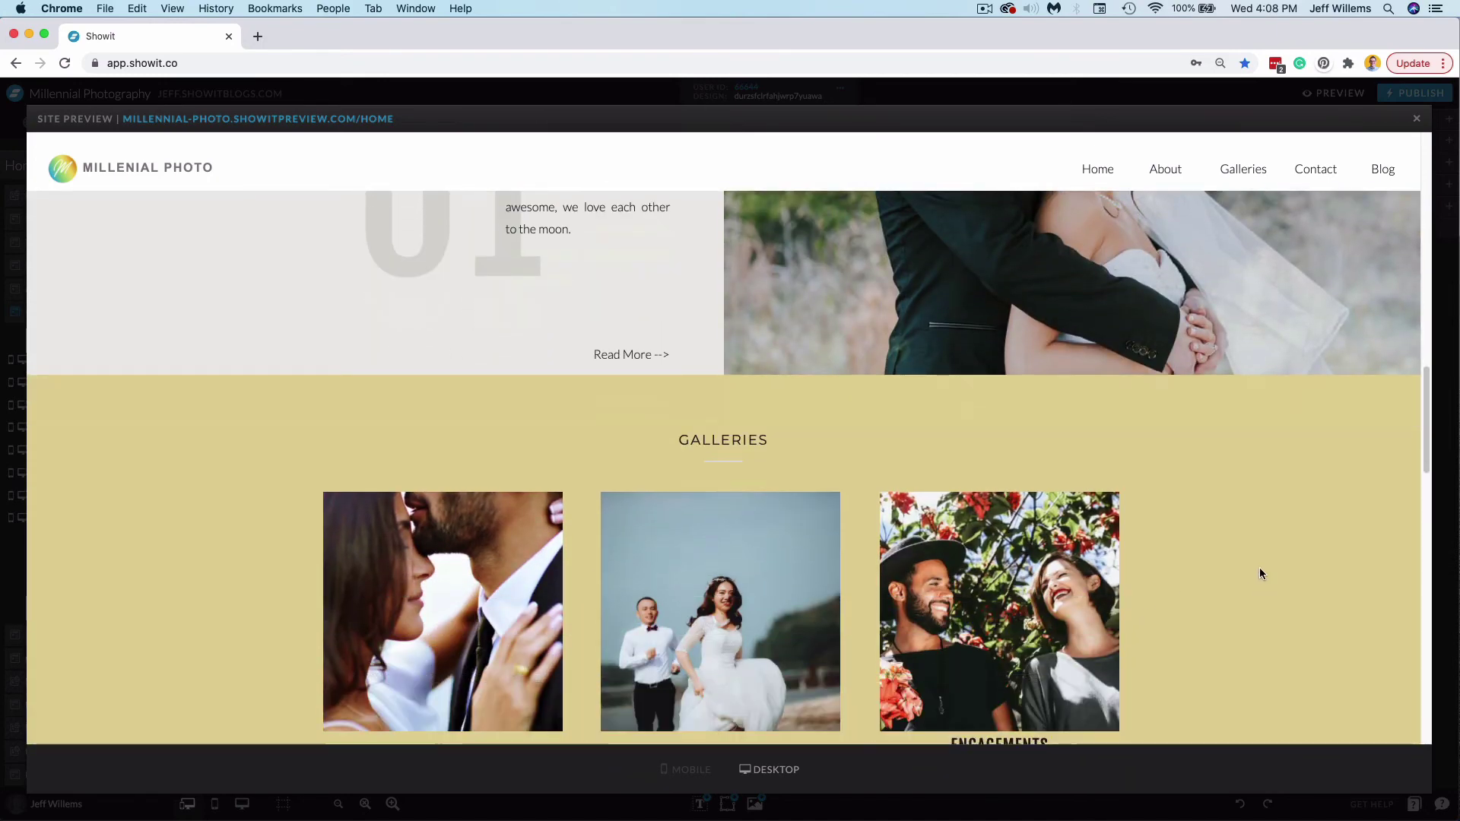
{"action": "scroll", "coordinate": [1261, 572], "scroll_direction": "up", "scroll_amount": 2}
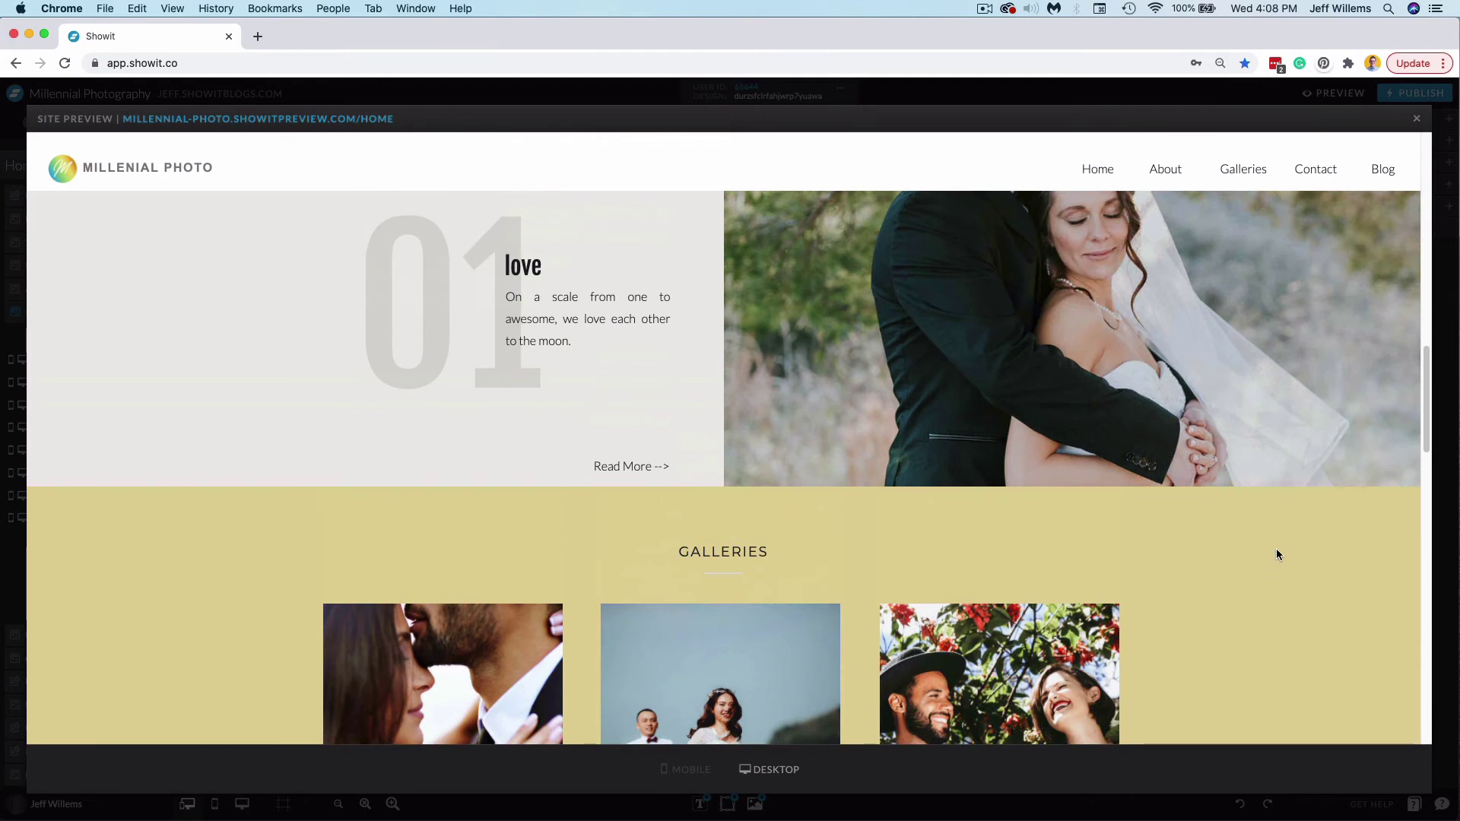
{"action": "scroll", "coordinate": [1278, 550], "scroll_direction": "down", "scroll_amount": 2}
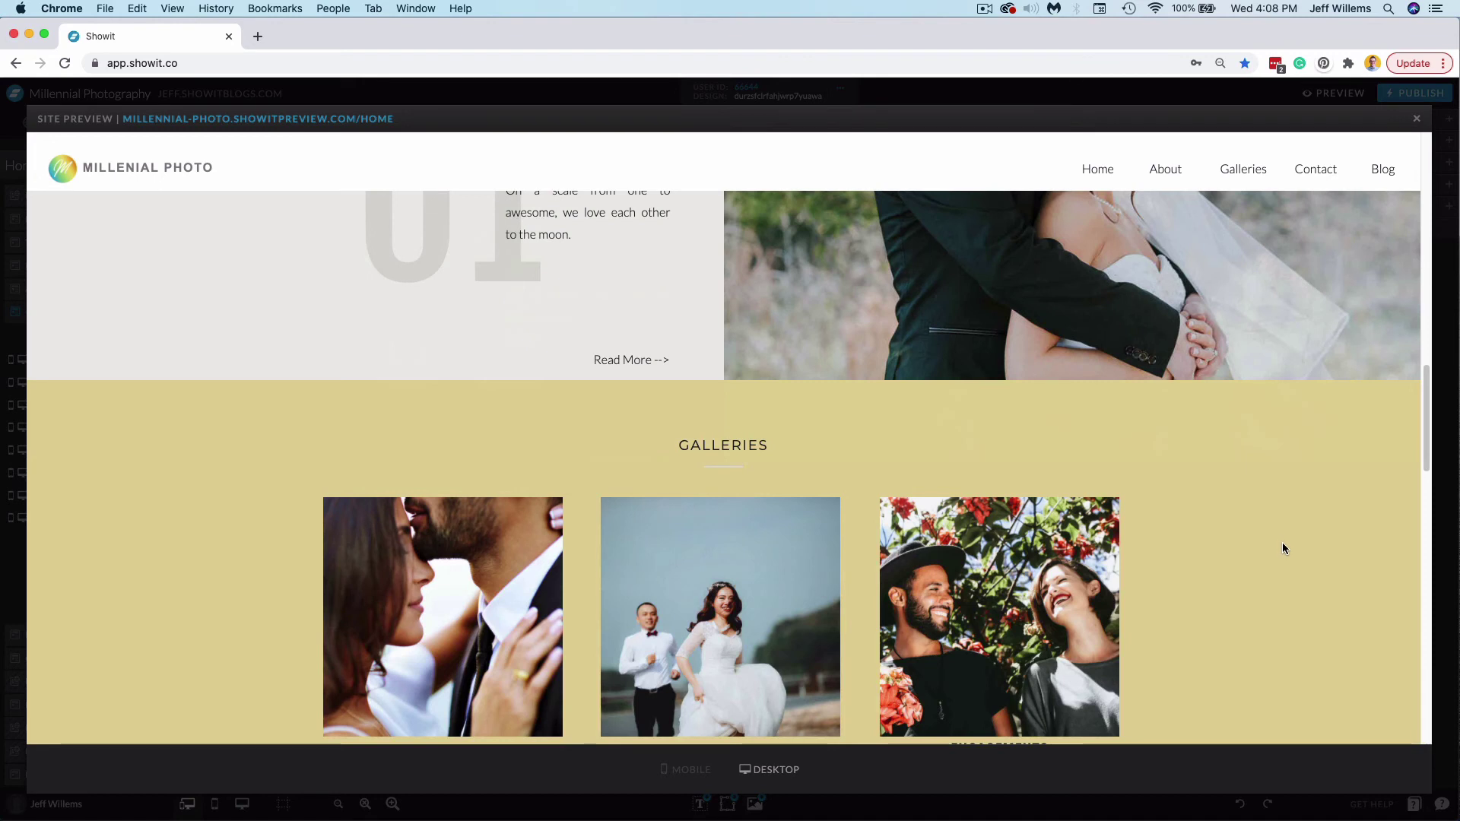
{"action": "scroll", "coordinate": [1285, 545], "scroll_direction": "down", "scroll_amount": 1}
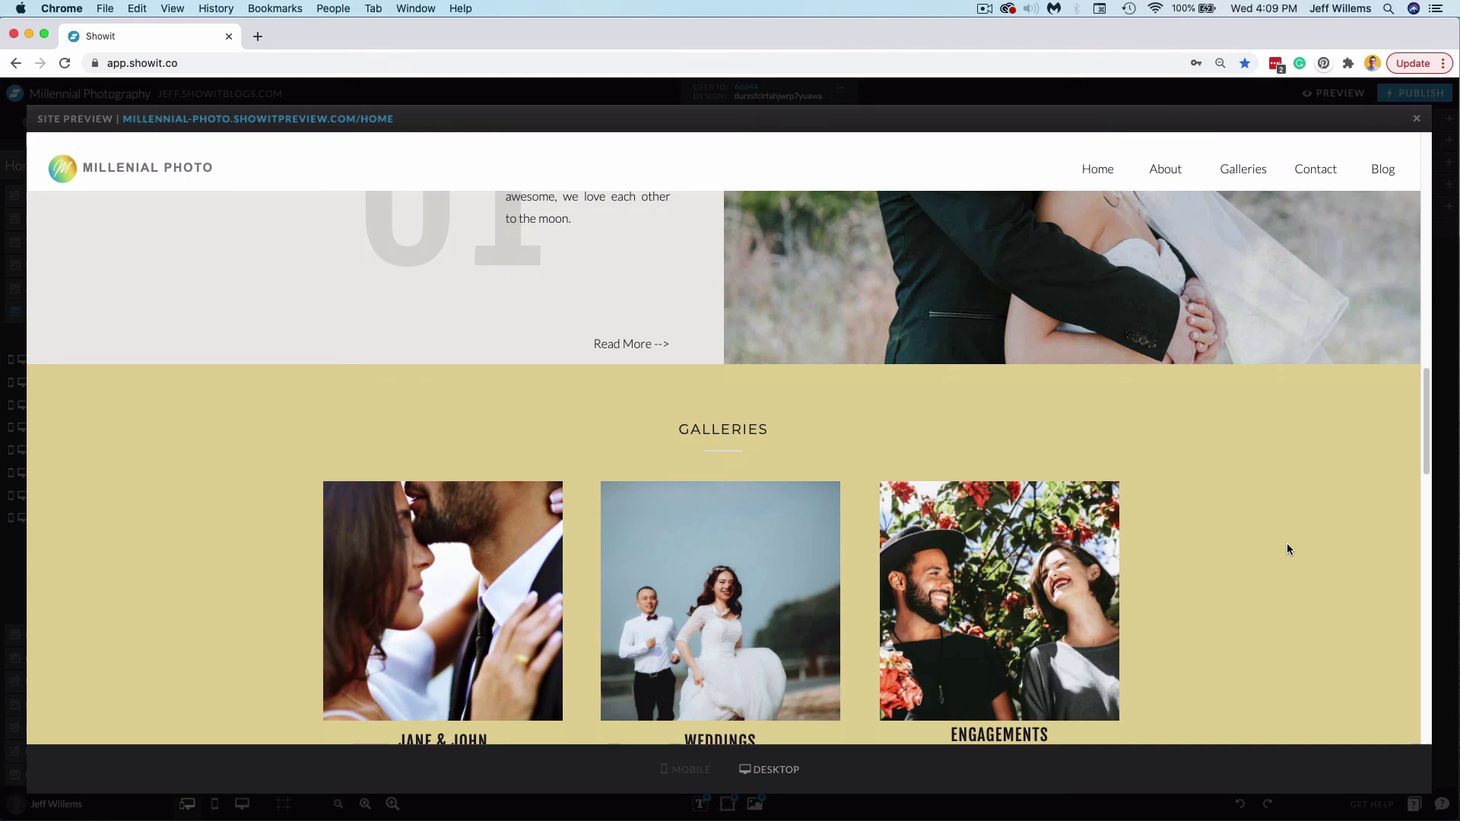
{"action": "left_click", "coordinate": [1417, 119]}
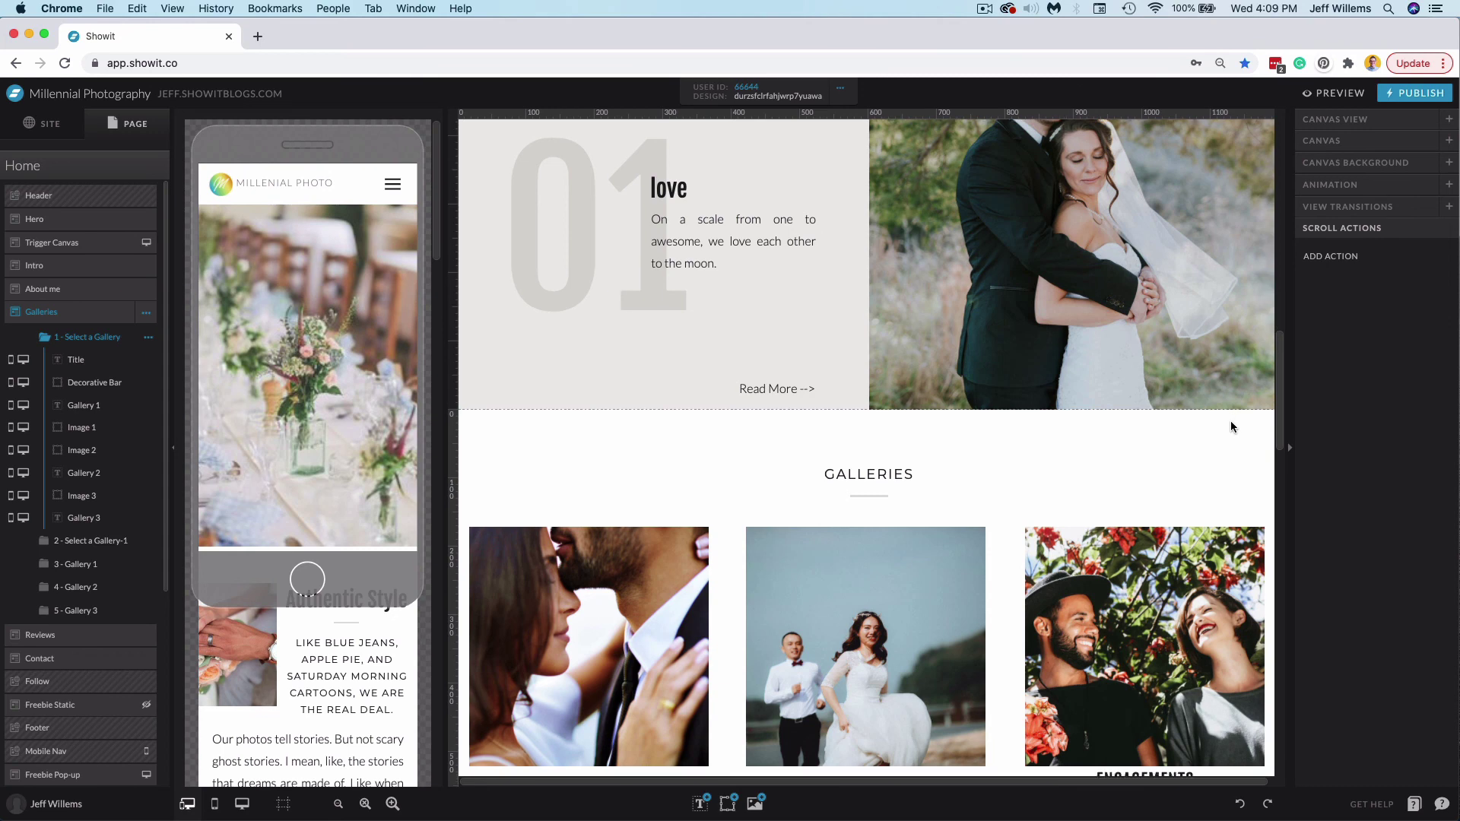
Step: Scroll down to the Freebie Pop-up canvas and select it to expand its View 1 and View 2 layers
{"action": "scroll", "coordinate": [1231, 426], "scroll_direction": "down", "scroll_amount": 10}
{"action": "scroll", "coordinate": [1225, 426], "scroll_direction": "down", "scroll_amount": 10}
{"action": "left_click", "coordinate": [1211, 477]}
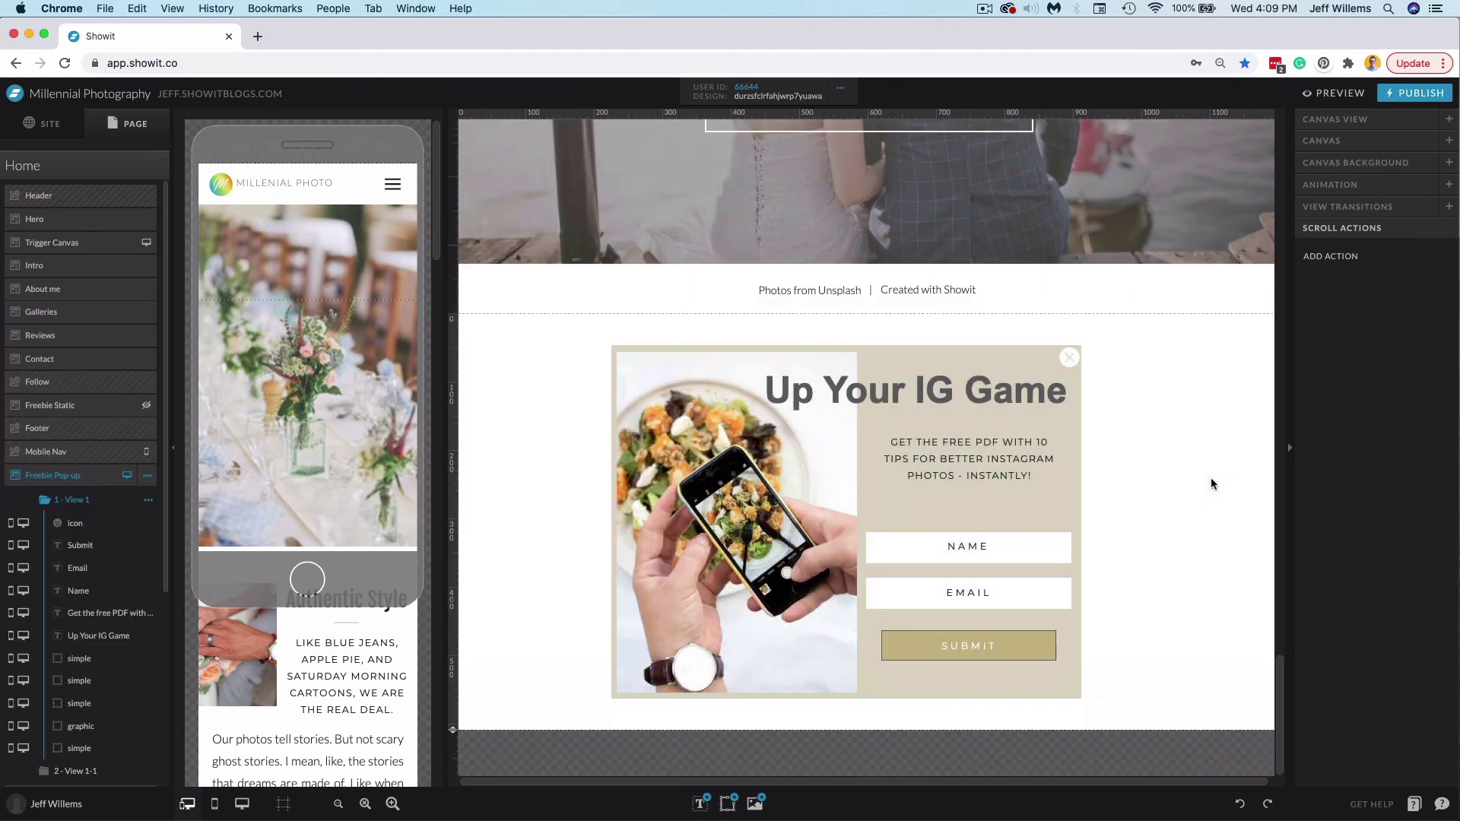